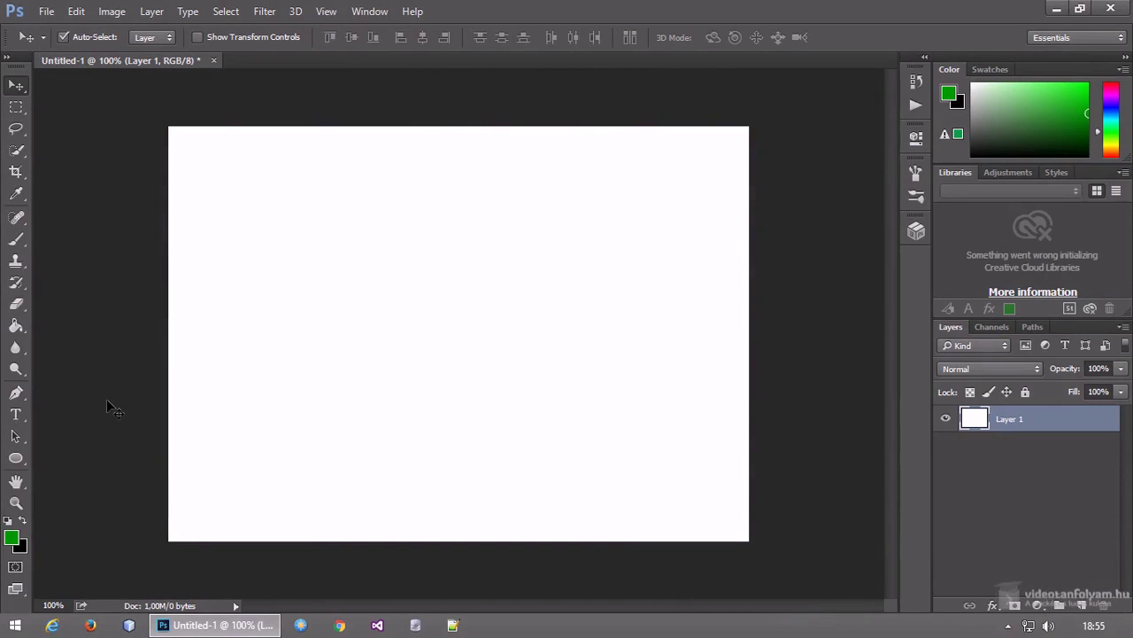
- Add an empty Layer 2 above Layer 1 and choose the Ellipse Tool from the shape tools
click(1081, 605)
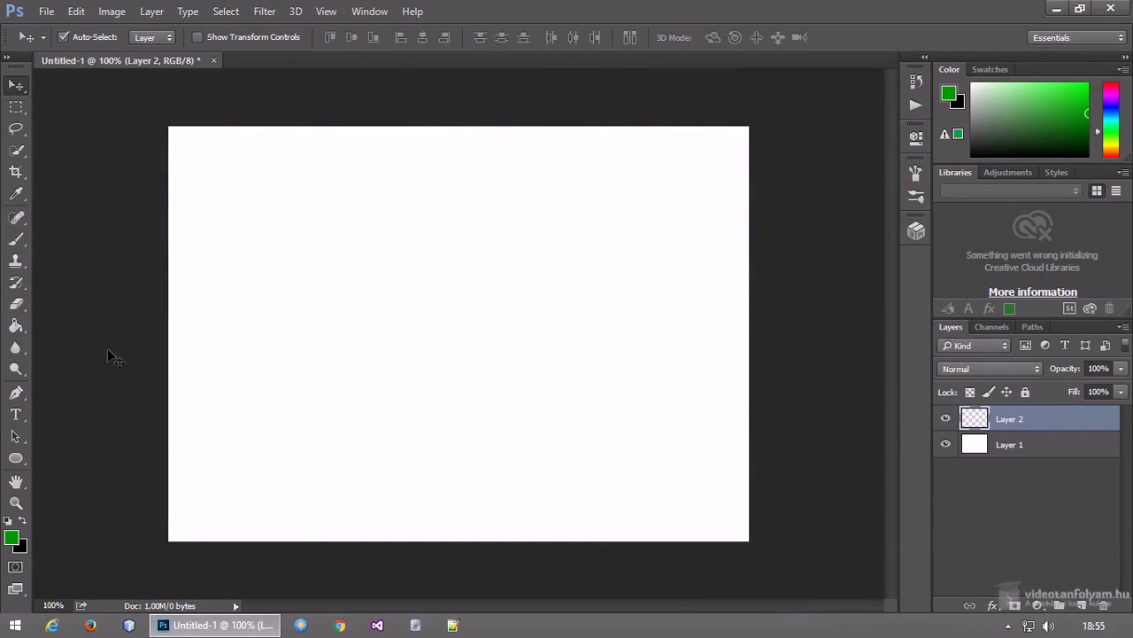
click(16, 458)
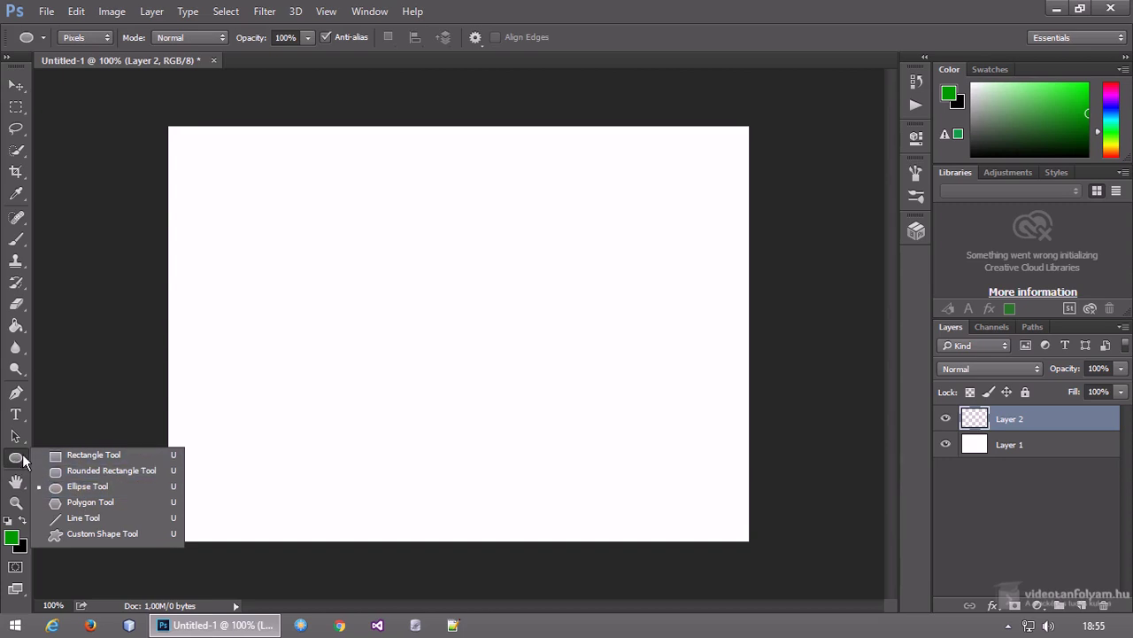
- Draw a 39×39 px green circle near the top-left and duplicate its layer as Layer 2 copy
click(122, 493)
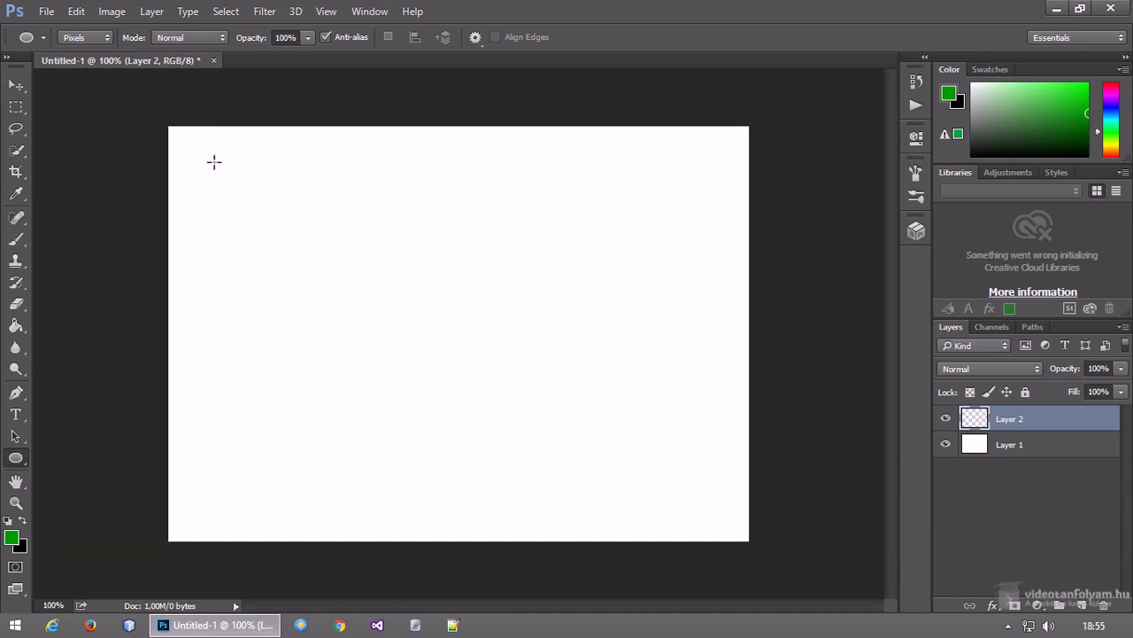
drag(211, 161, 243, 195)
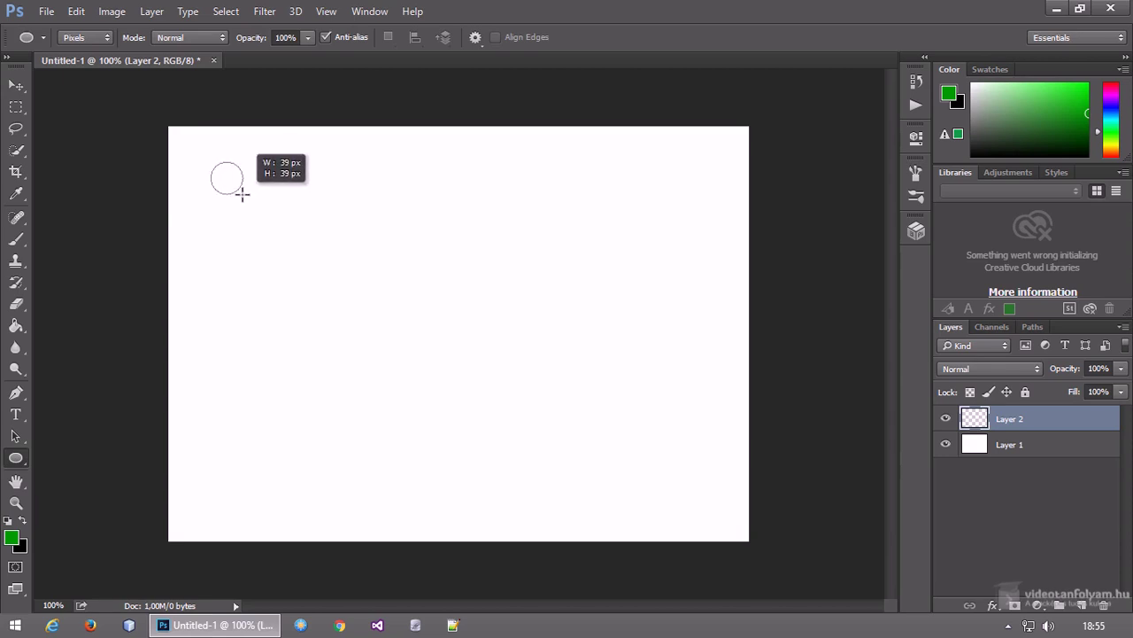
drag(244, 195, 242, 193)
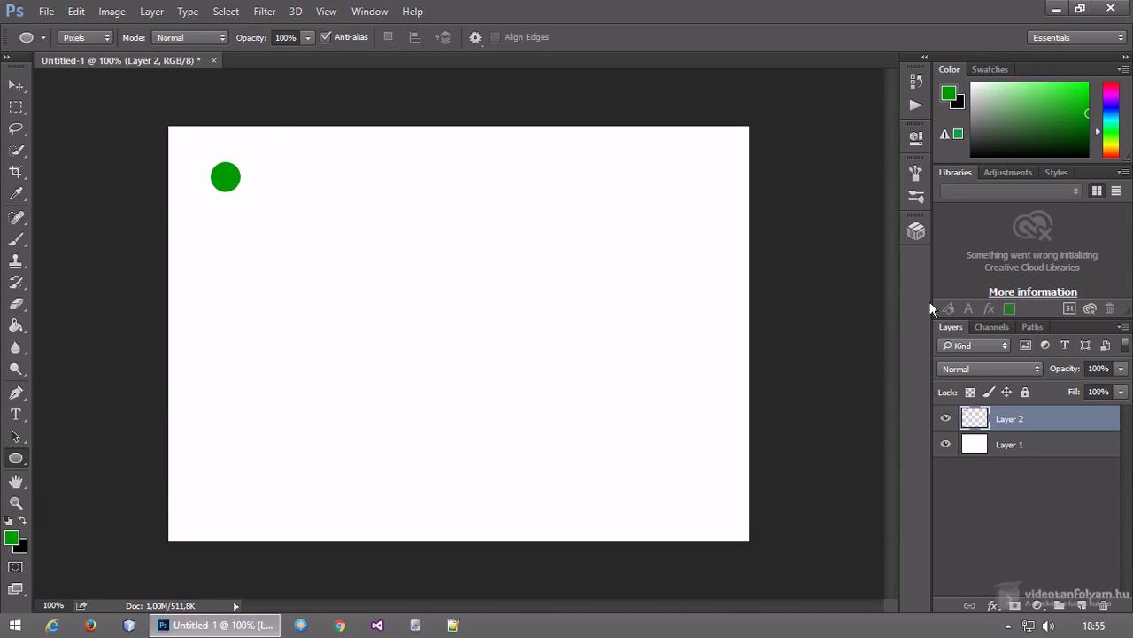
drag(1052, 420, 1082, 605)
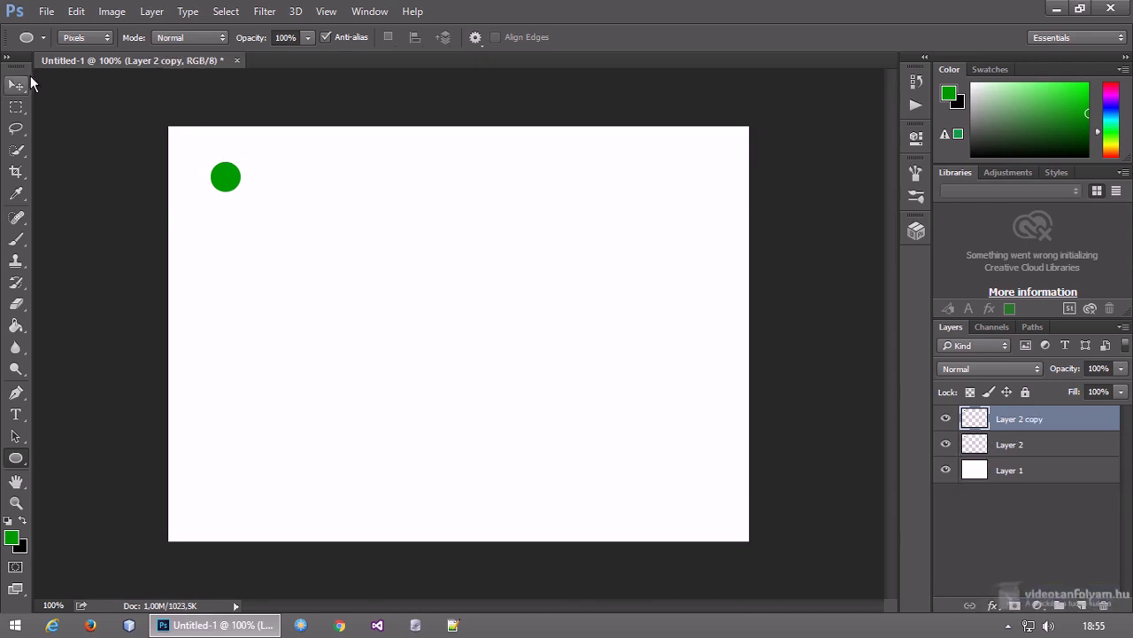
- Nudge two circle copies right into a row, then delete both copy layers, keeping Layer 2
key(v)
key(Right)
key(Right)
key(Right)
key(Right)
key(Right)
key(Right)
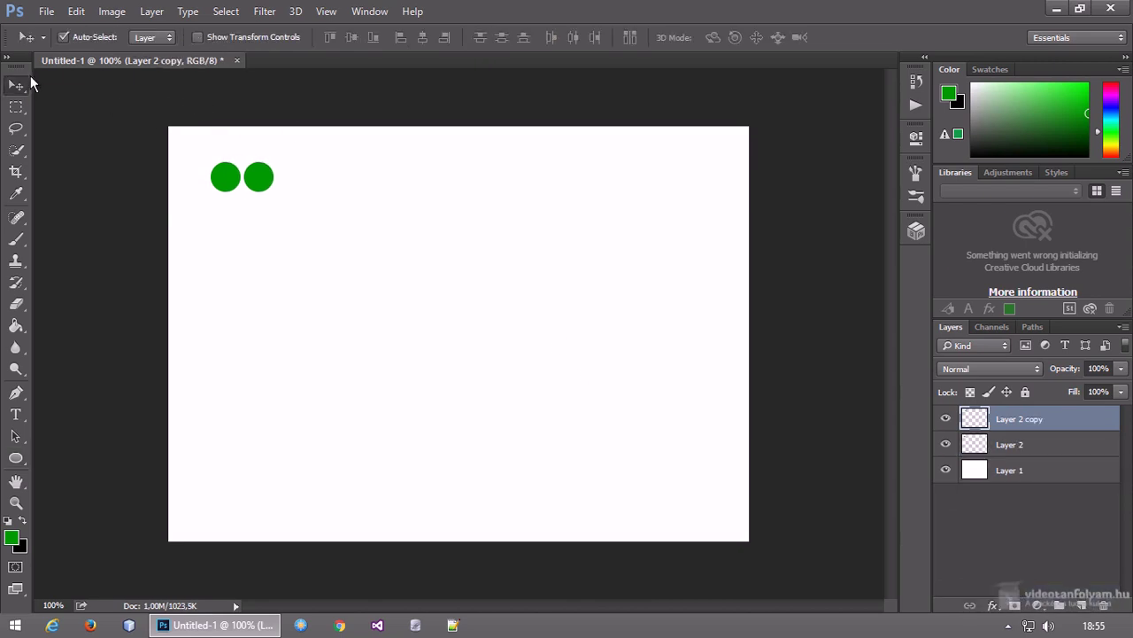
mouse_move(1050, 417)
mouse_down()
mouse_move(1063, 600)
mouse_move(1081, 604)
mouse_up()
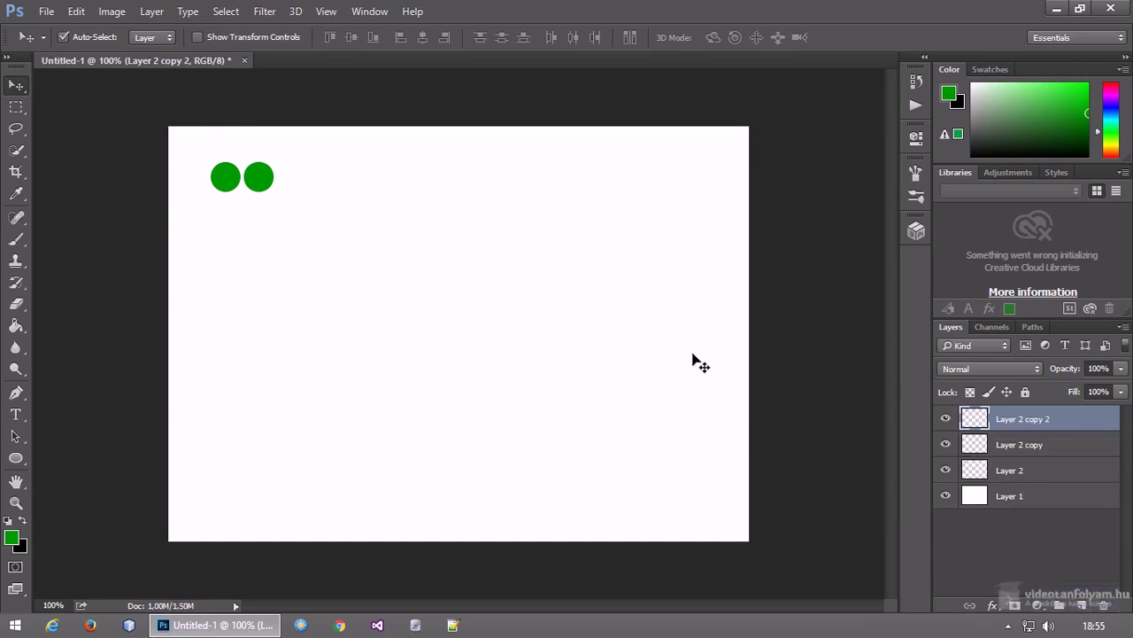
key(Right)
key(Right)
key(Right)
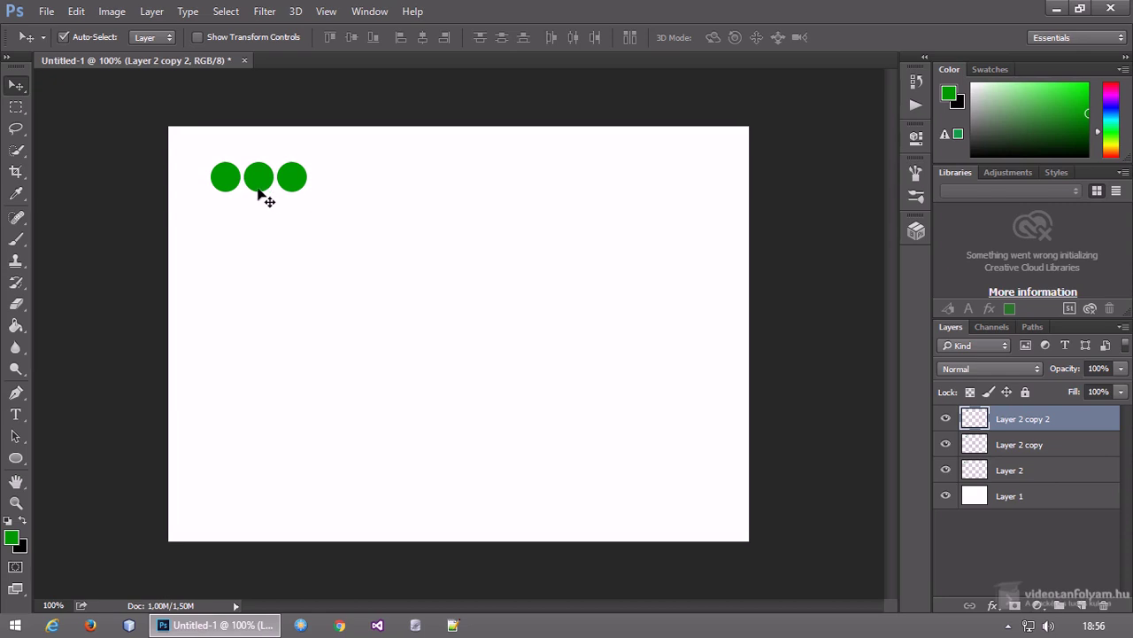
shift+click(1063, 449)
drag(1062, 450, 1105, 604)
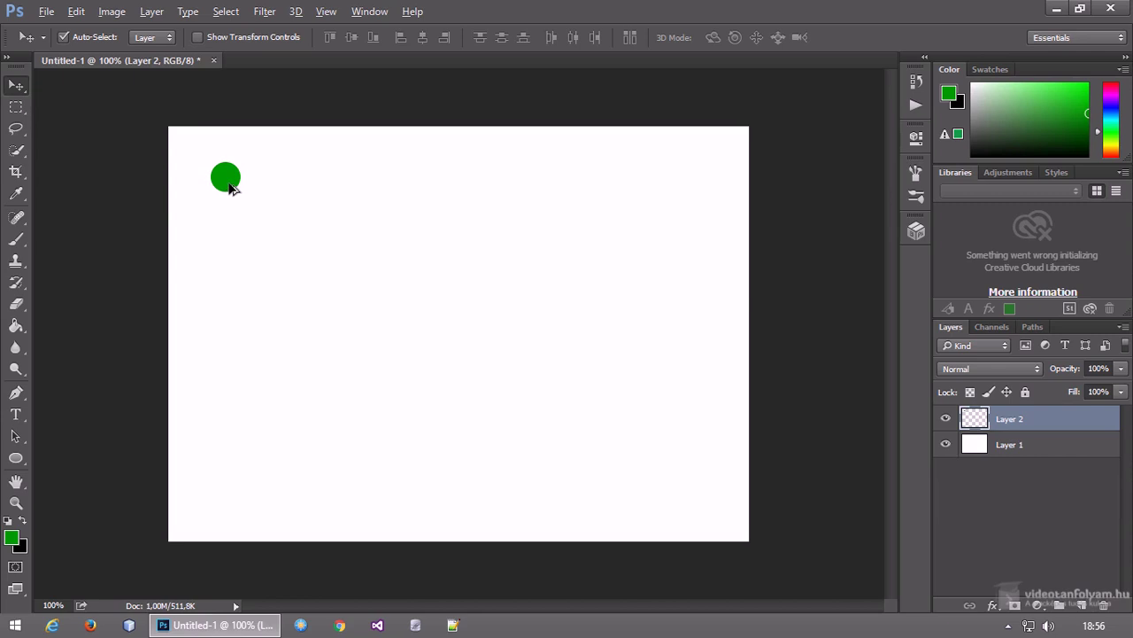
- Alt-drag a copy of the circle onto Layer 2 copy, placed just right of the original
mouse_move(230, 183)
mouse_down()
mouse_move(506, 182)
mouse_move(275, 181)
mouse_up()
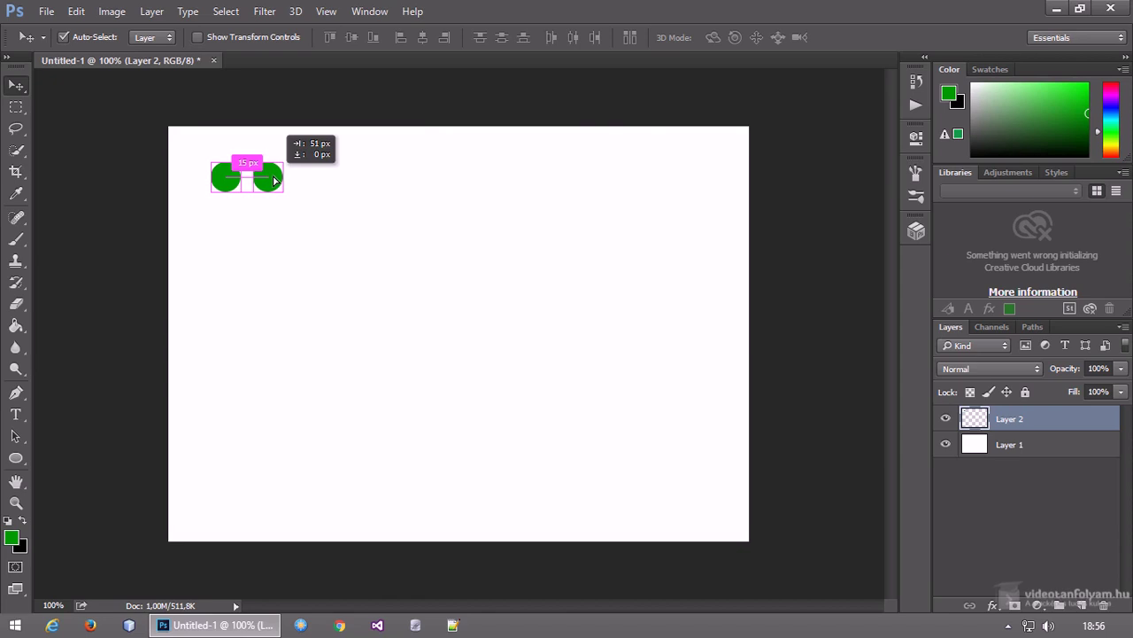
mouse_move(274, 182)
mouse_down()
mouse_move(506, 181)
mouse_move(183, 179)
mouse_move(385, 183)
mouse_move(319, 184)
mouse_move(313, 236)
mouse_move(299, 144)
mouse_move(342, 293)
mouse_move(324, 200)
mouse_move(322, 245)
mouse_move(346, 263)
mouse_move(322, 215)
mouse_move(275, 200)
mouse_up()
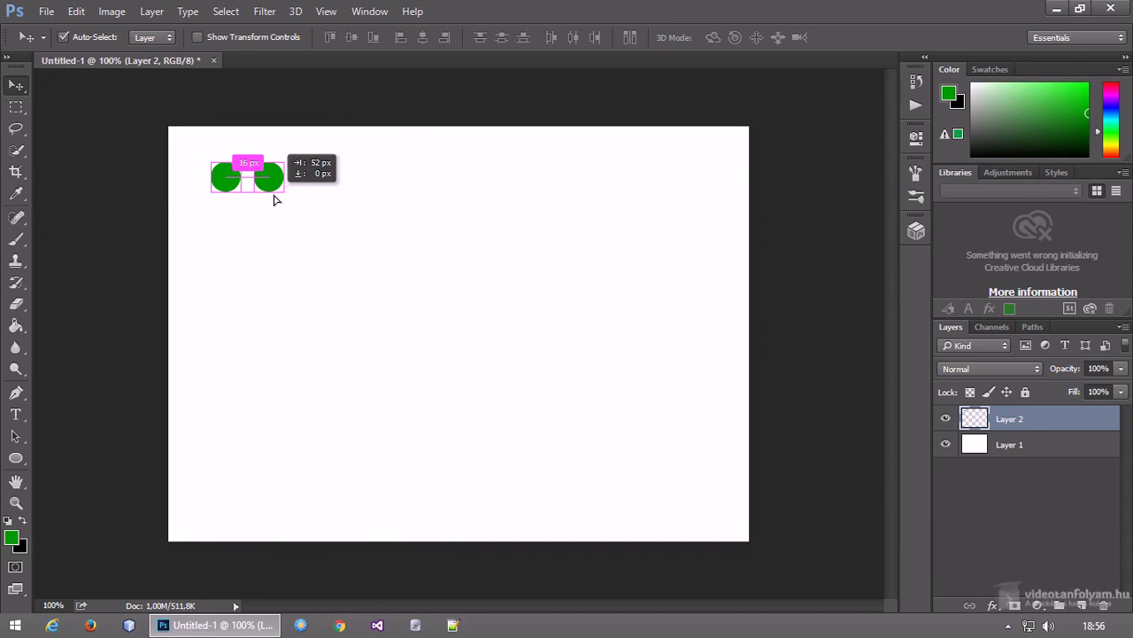
drag(272, 200, 274, 199)
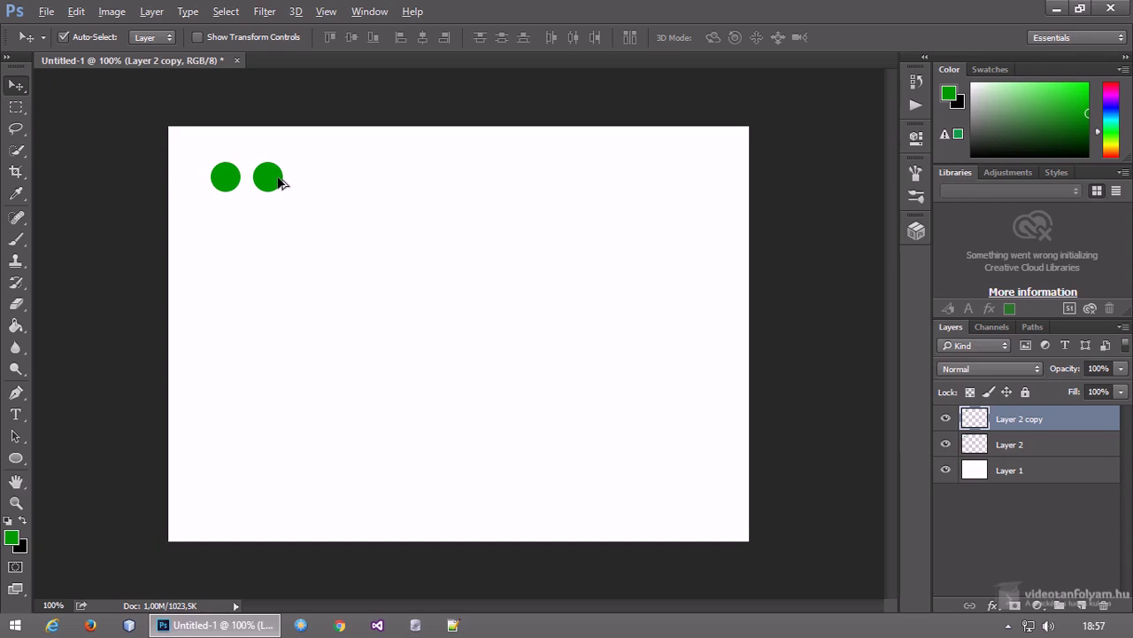
- Copy the newest circle rightward five times to make a row of seven evenly spaced circles
drag(278, 183, 318, 185)
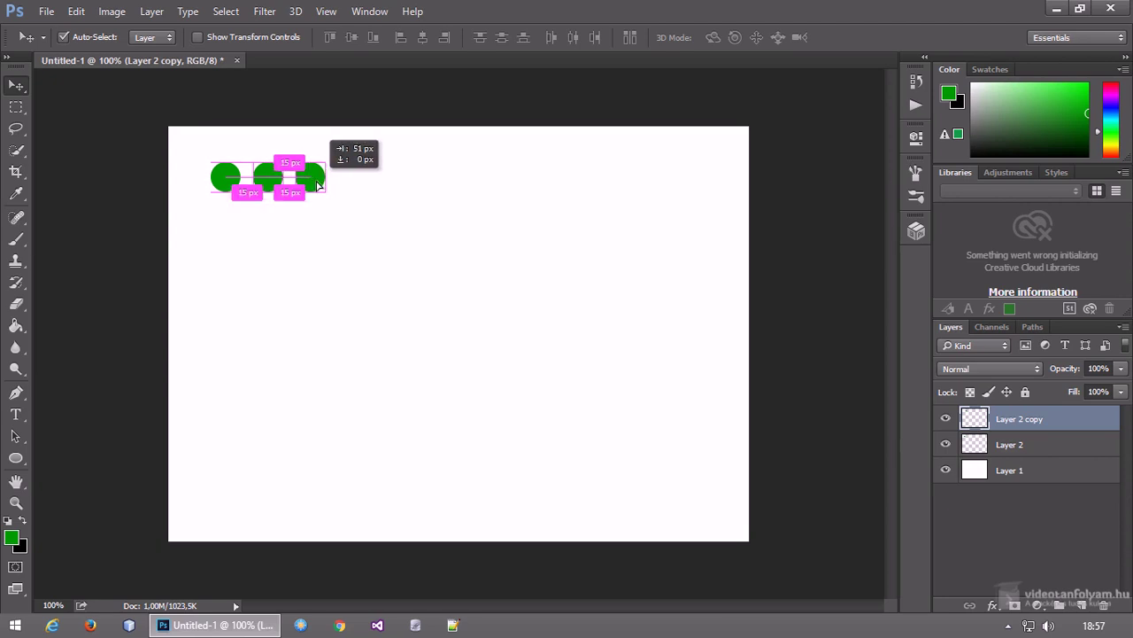
drag(318, 185, 318, 185)
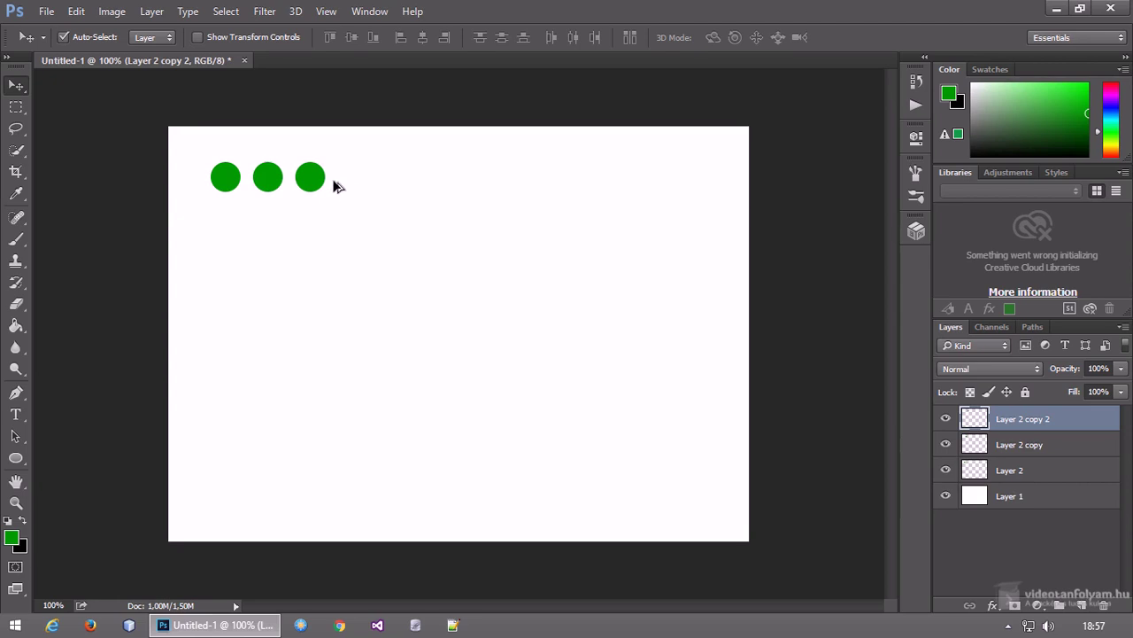
drag(317, 182, 356, 183)
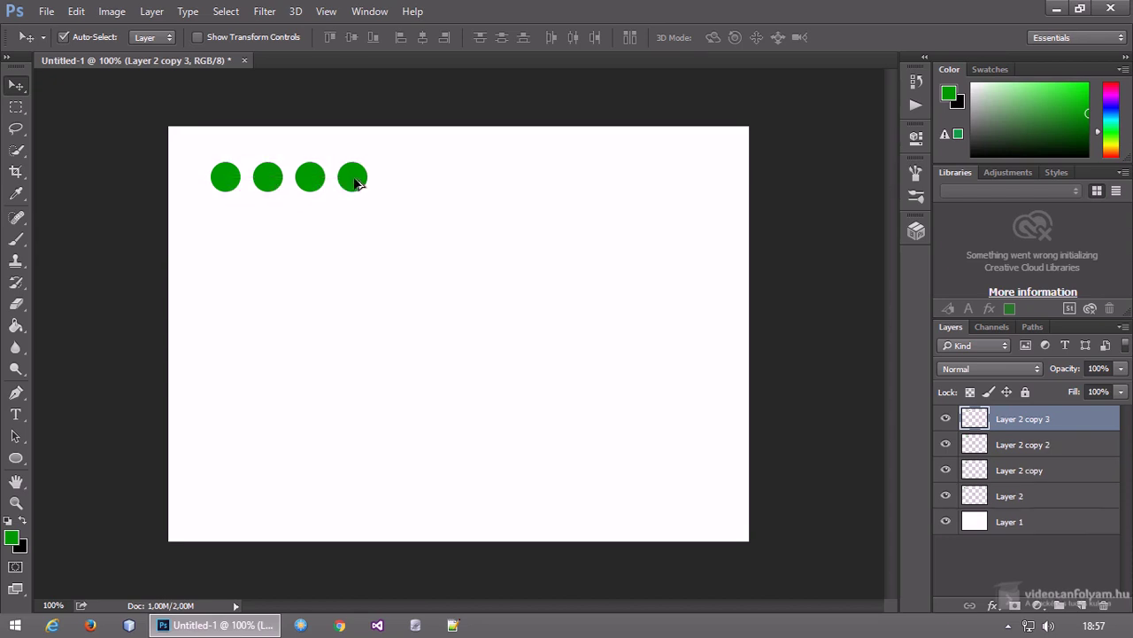
drag(360, 182, 417, 182)
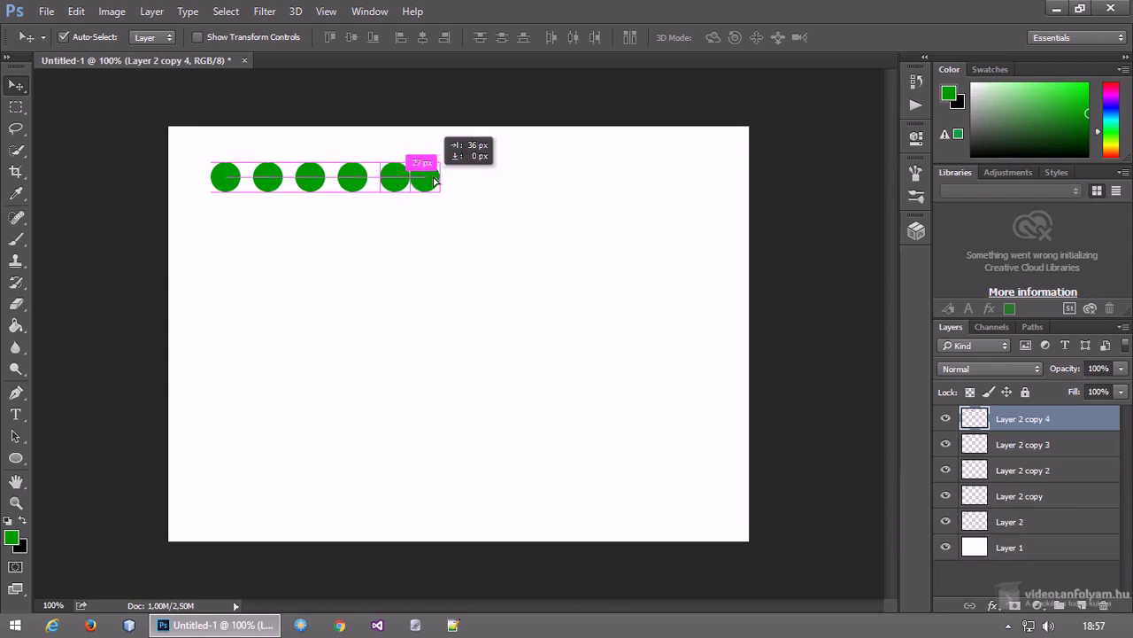
drag(417, 182, 433, 179)
drag(434, 180, 484, 182)
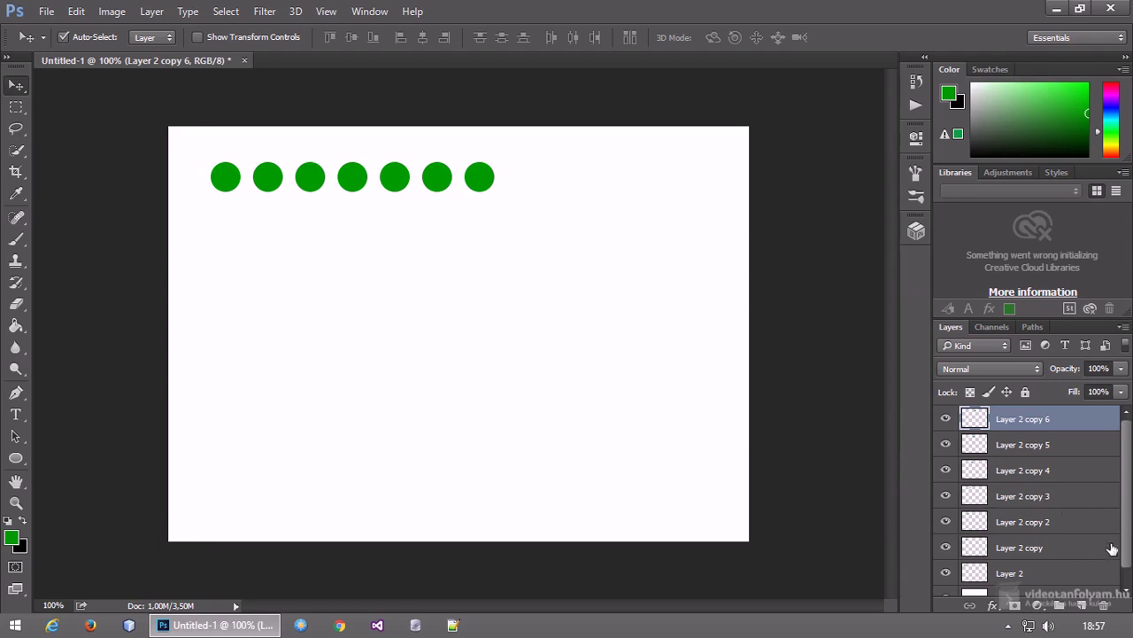
- Select all seven circle layers, Layer 2 through Layer 2 copy 6
scroll(1111, 551, down, 1)
shift+click(1033, 558)
scroll(1034, 560, up, 1)
scroll(1034, 559, down, 1)
scroll(1034, 560, up, 1)
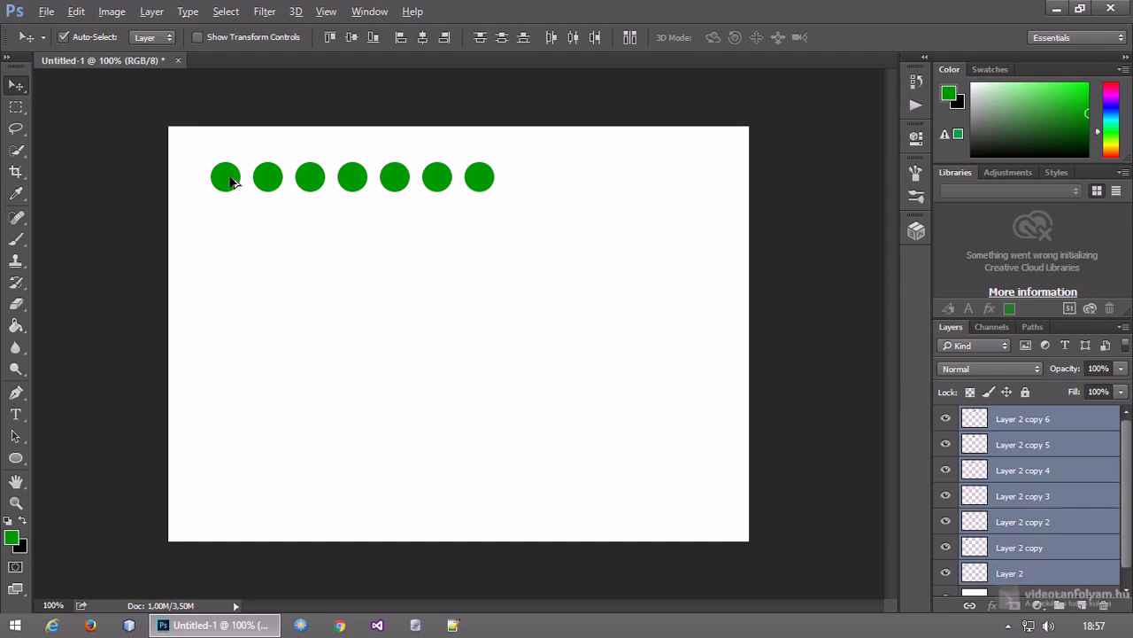
- Copy the circles about 51 px down, adding a copy of Layer 2 to complete a second seven-circle row
drag(229, 181, 230, 209)
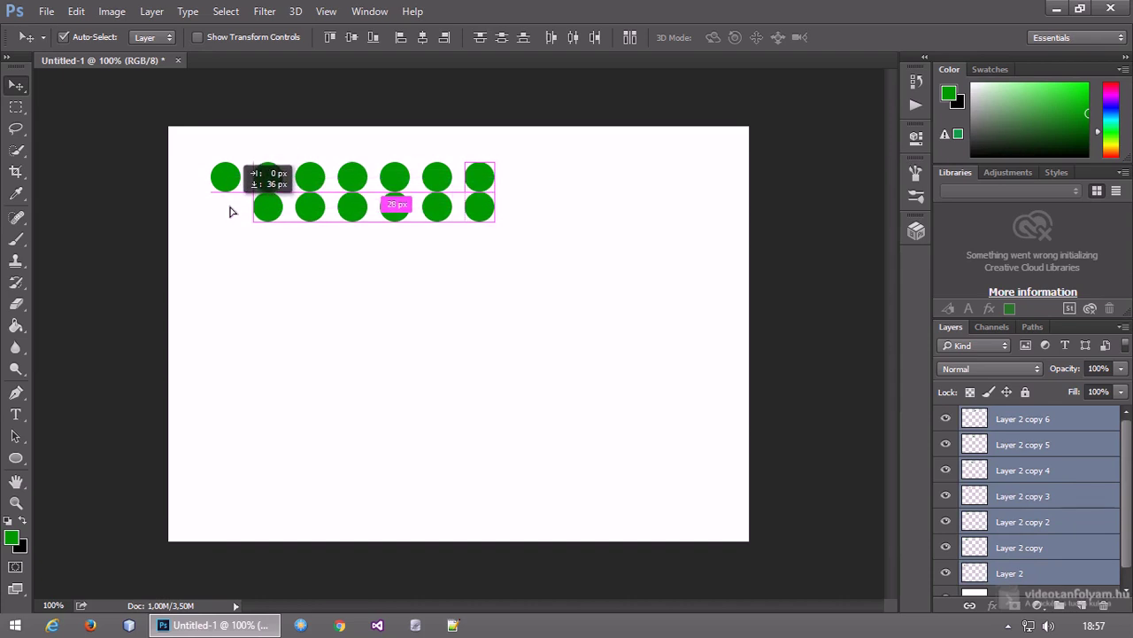
drag(229, 209, 232, 226)
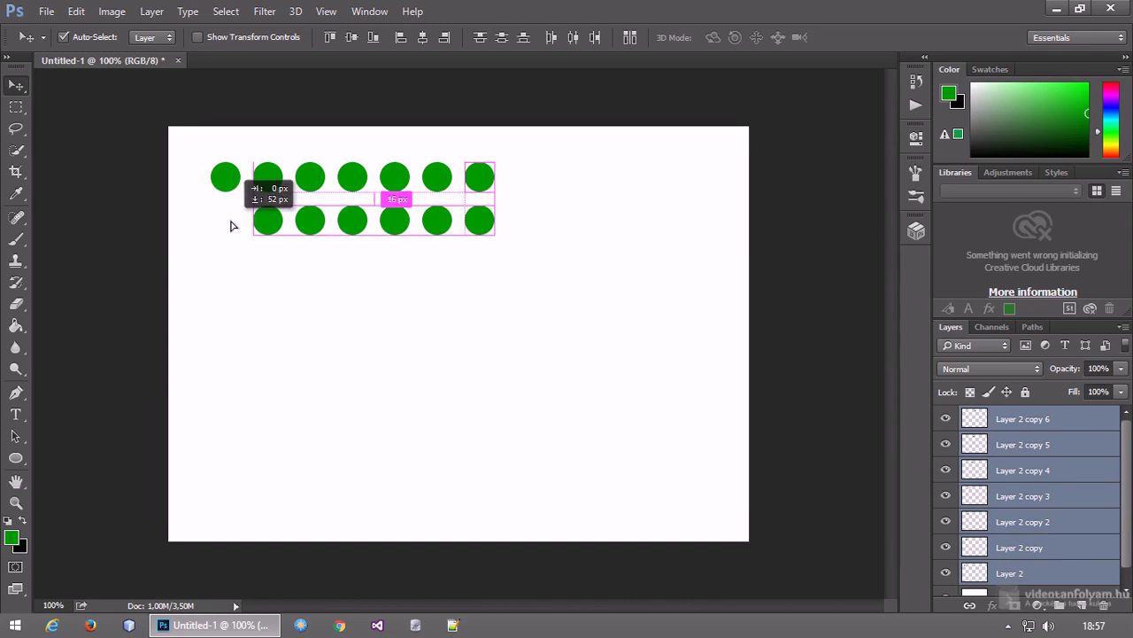
drag(232, 226, 232, 225)
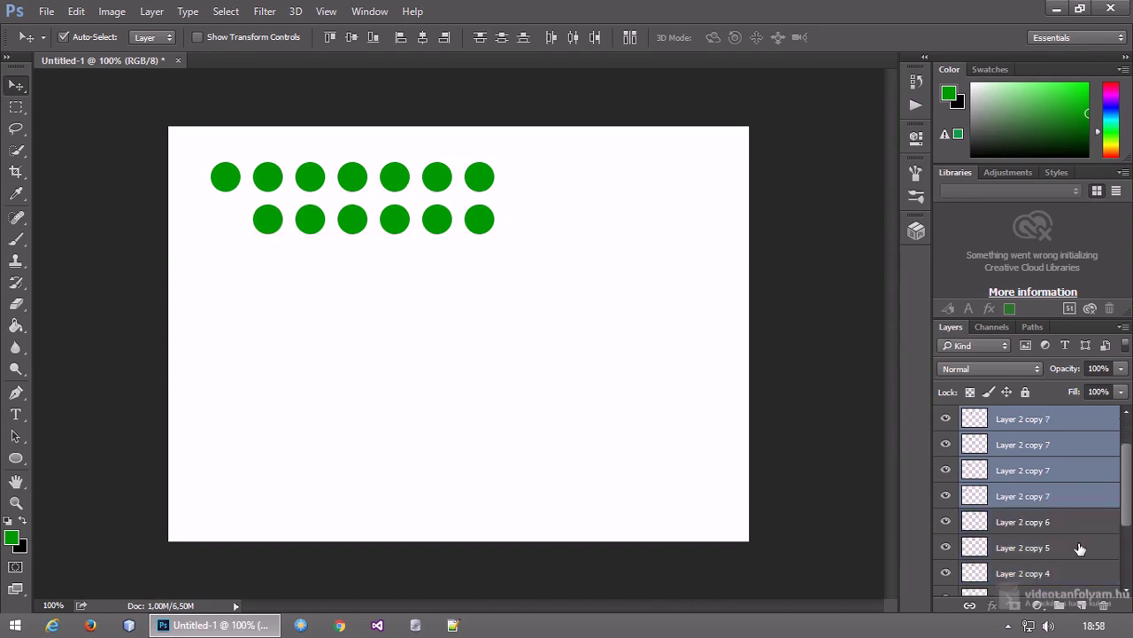
scroll(1045, 512, down, 1)
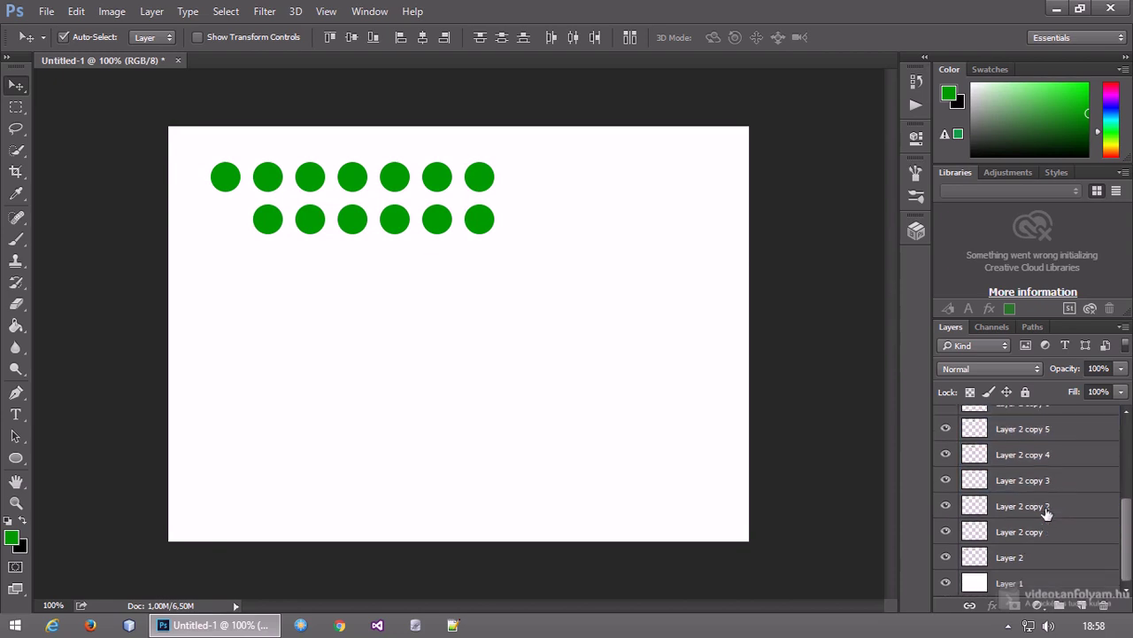
click(1040, 557)
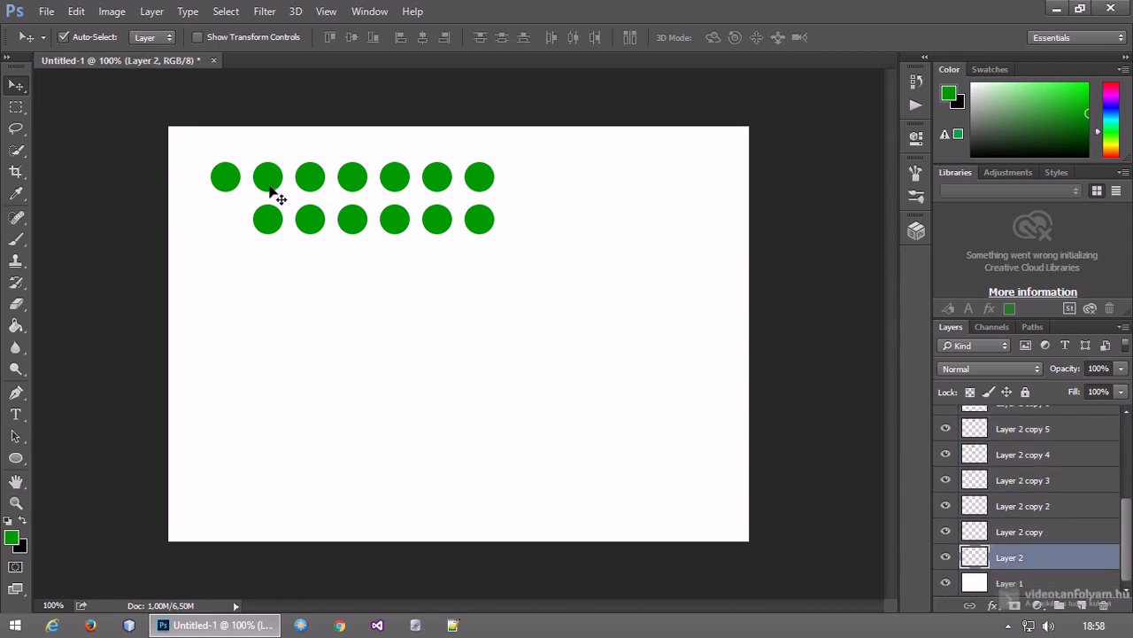
drag(227, 182, 229, 225)
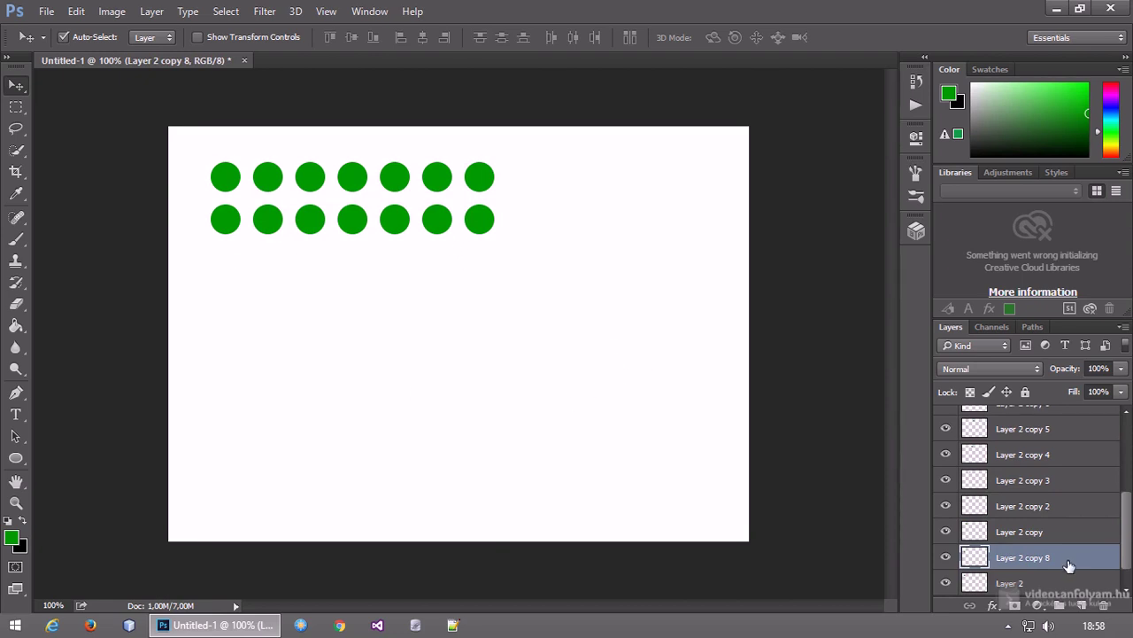
drag(1071, 567, 1055, 447)
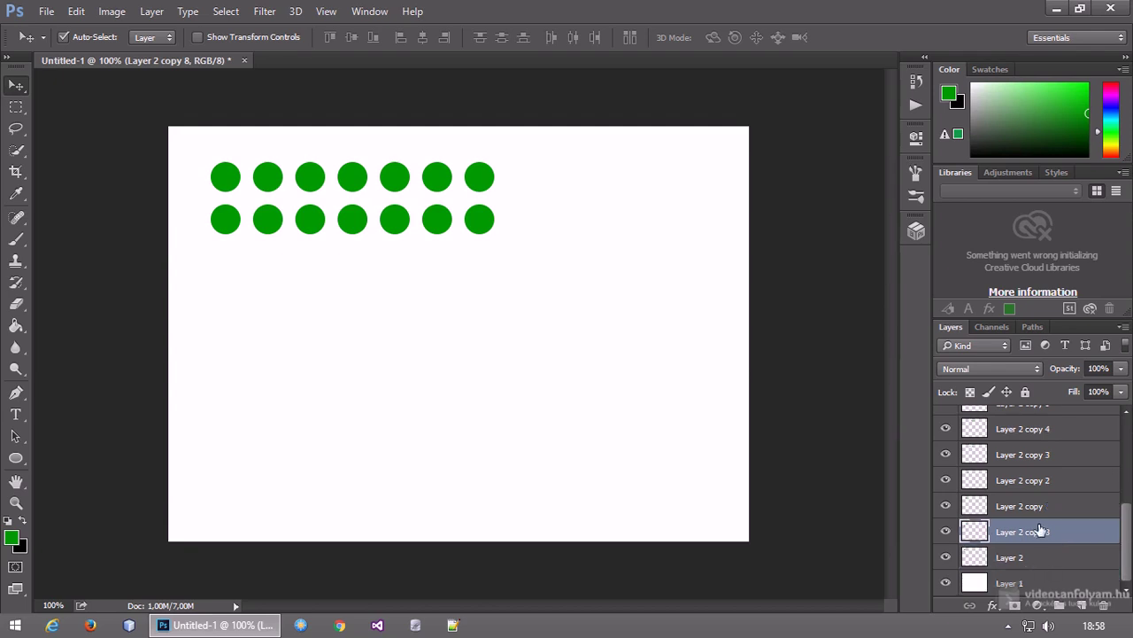
- Delete all copy layers and shift the remaining Layer 2 circle 30 px right with Free Transform
shift+click(1058, 422)
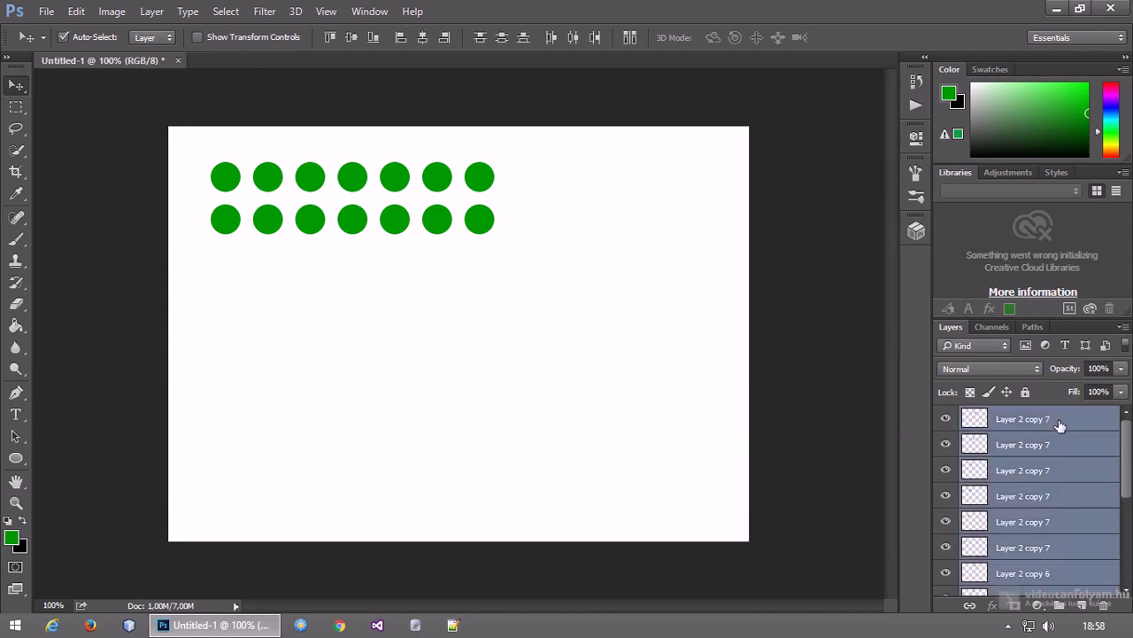
key(Delete)
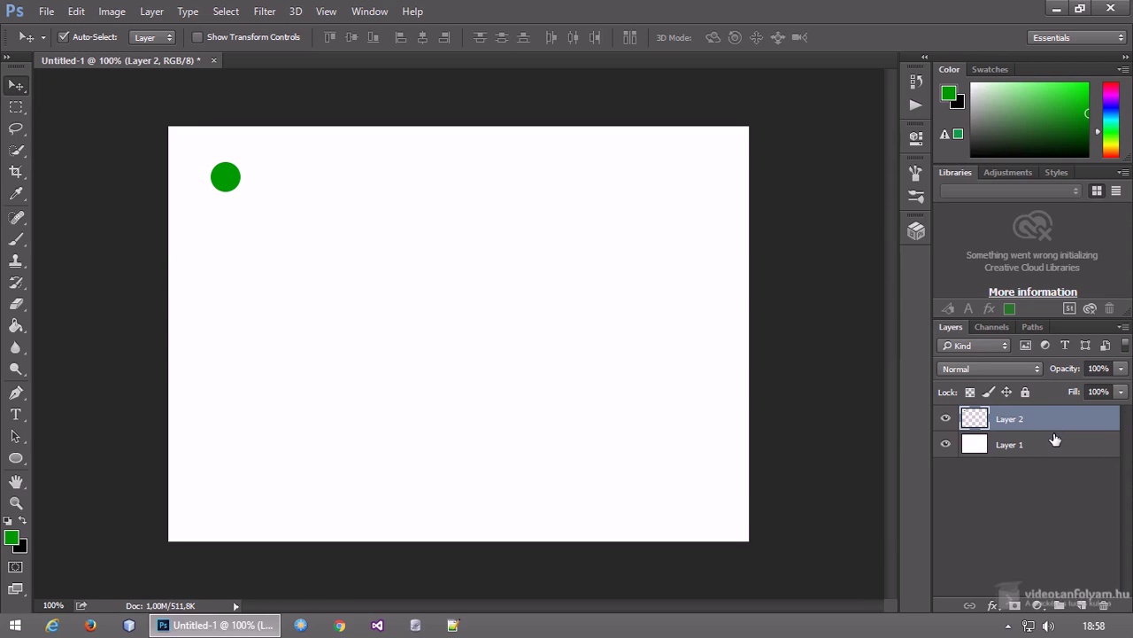
key(ctrl+t)
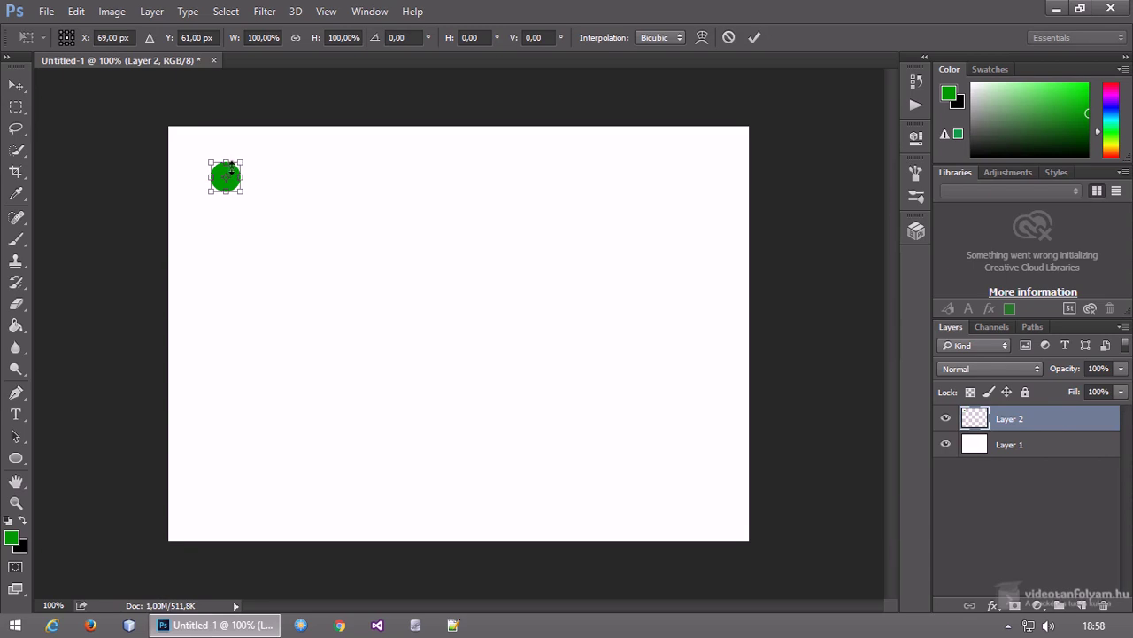
scroll(190, 159, up, 3)
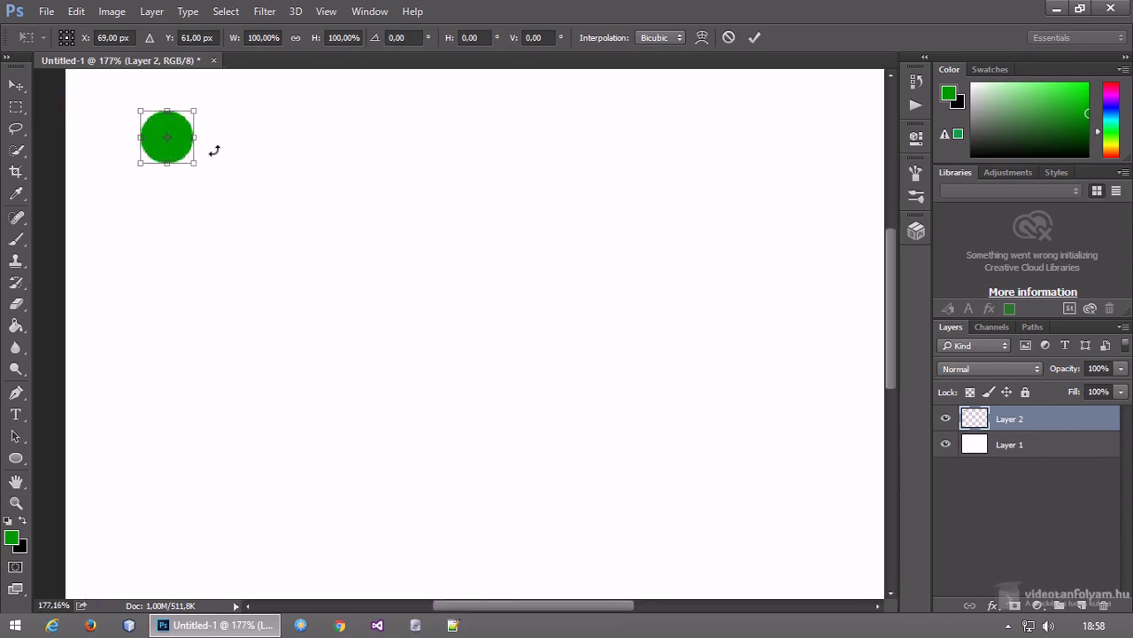
drag(184, 155, 224, 160)
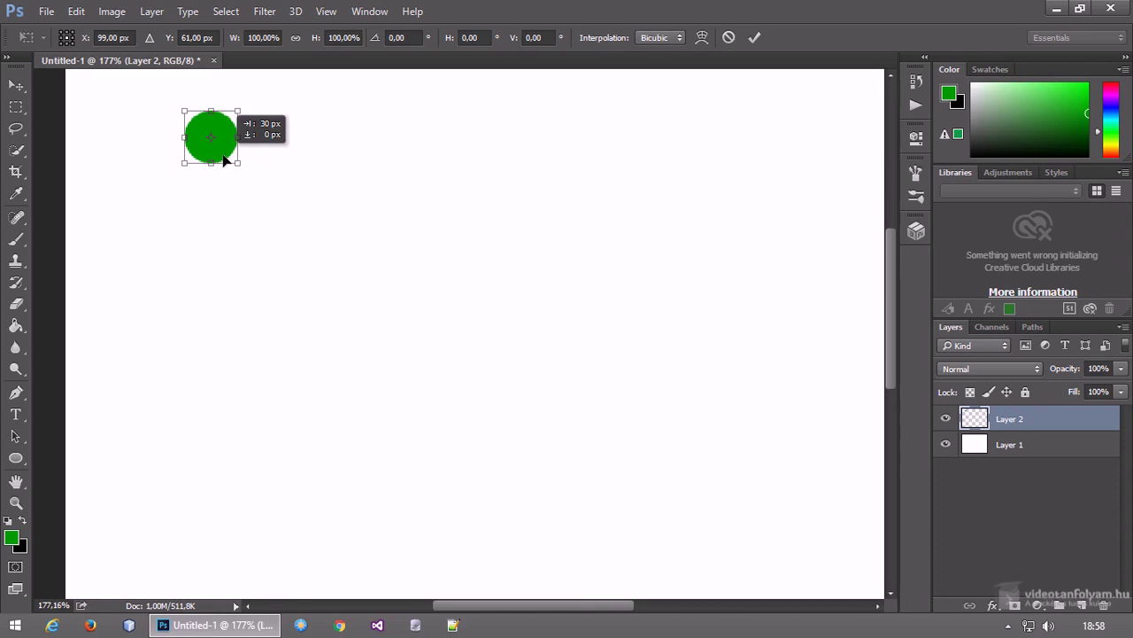
drag(225, 160, 225, 160)
key(Return)
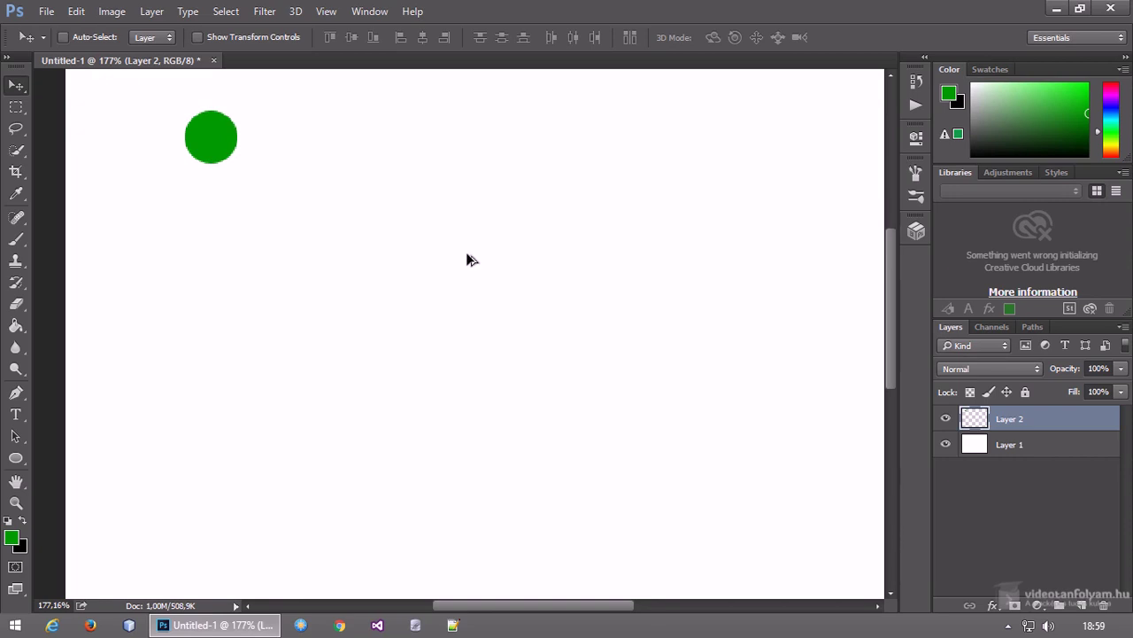
- Step-duplicate the circle rightward into a row of overlapping circles, up to Layer 2 copy 10
key(shift+alt+Right)
key(shift+alt+Right)
key(shift+alt+Right)
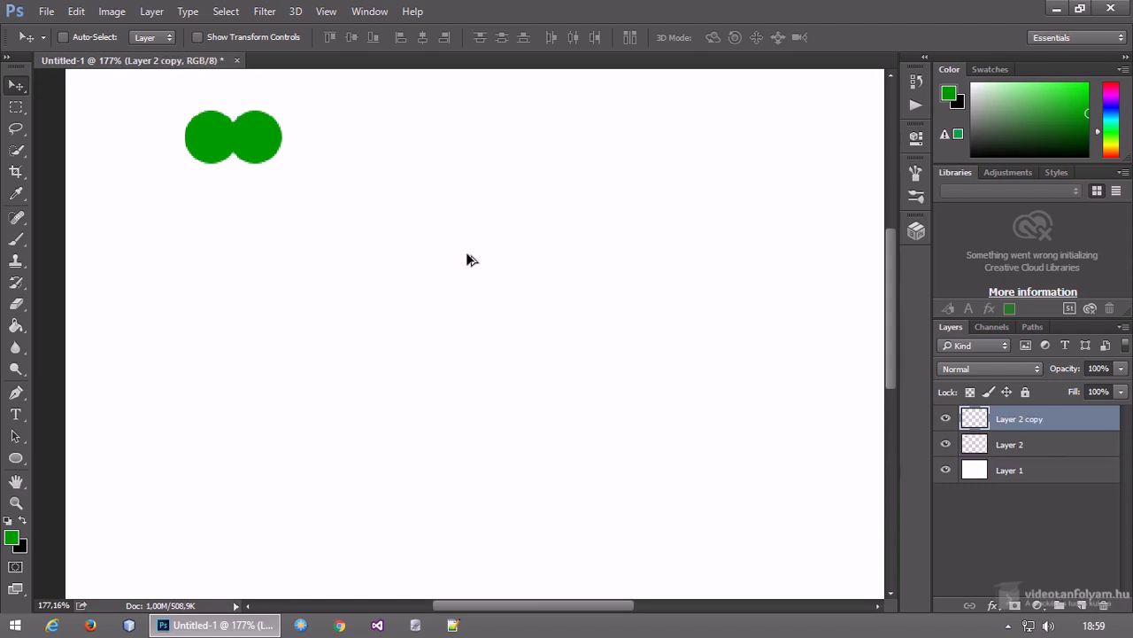
key(ctrl+shift+alt+t)
key(ctrl+shift+alt+t)
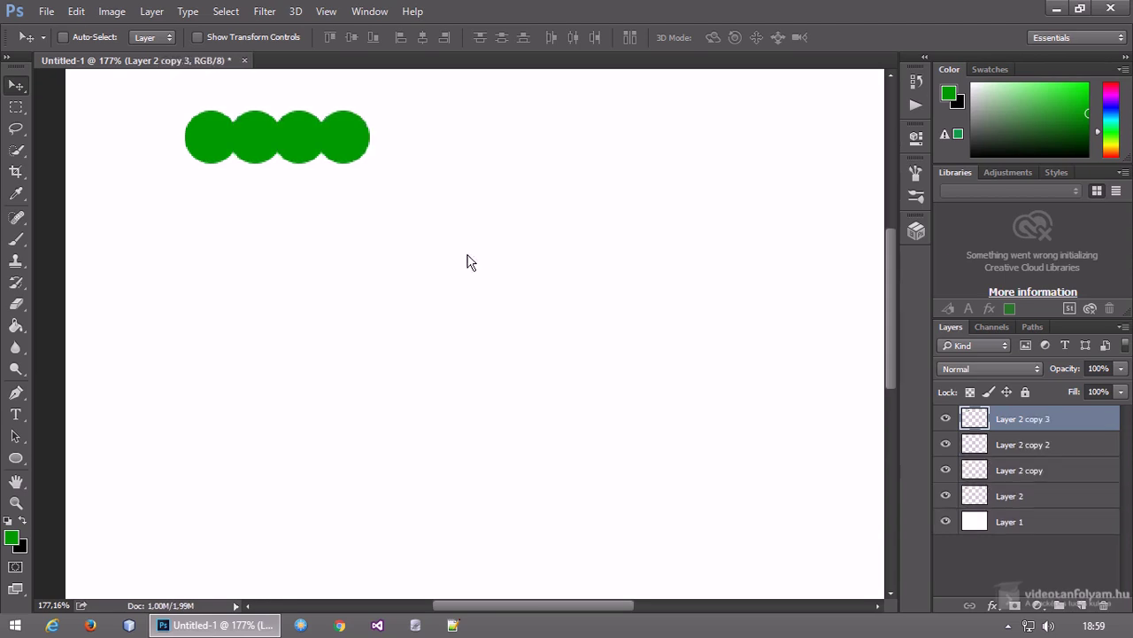
key(ctrl+shift+alt+t)
key(ctrl+shift+alt+t)
key(ctrl+shift+alt+t)
key(ctrl+shift+alt+t)
key(ctrl+shift+alt+t)
key(ctrl+shift+alt+t)
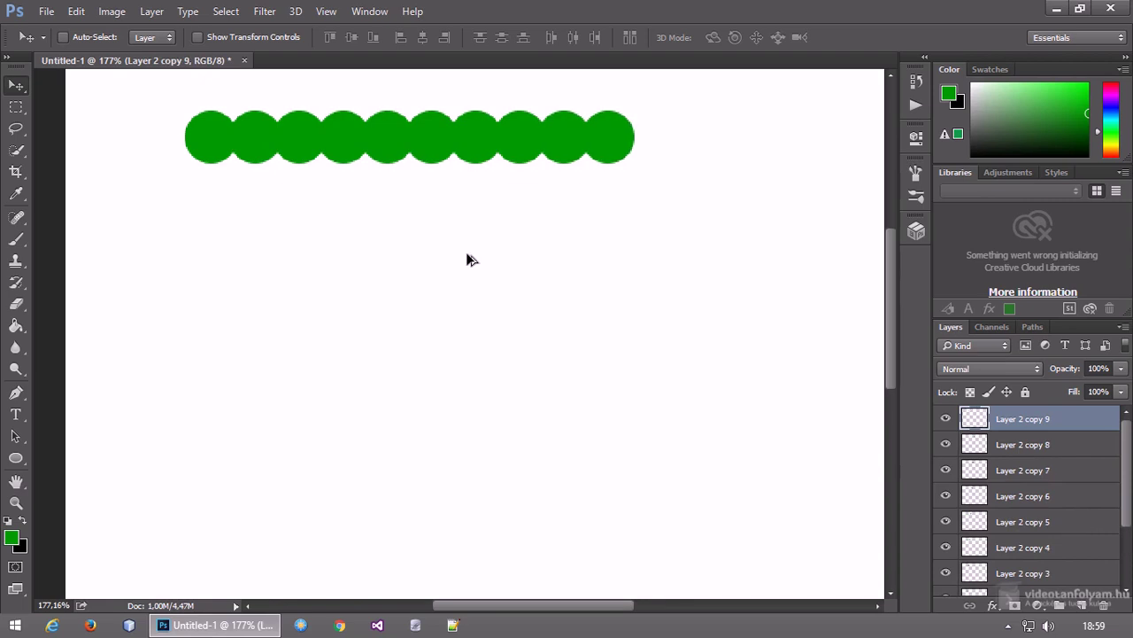
key(ctrl+shift+alt+t)
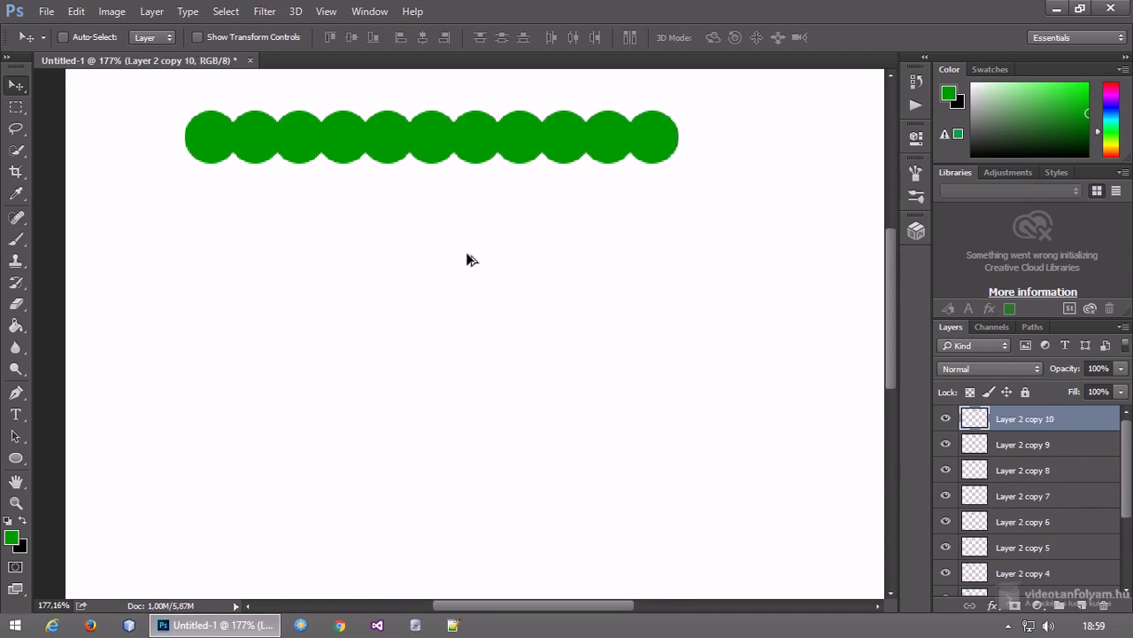
key(ctrl+shift+alt+t)
key(ctrl+shift+alt+t)
key(ctrl+shift+alt+t)
key(ctrl+shift+alt+t)
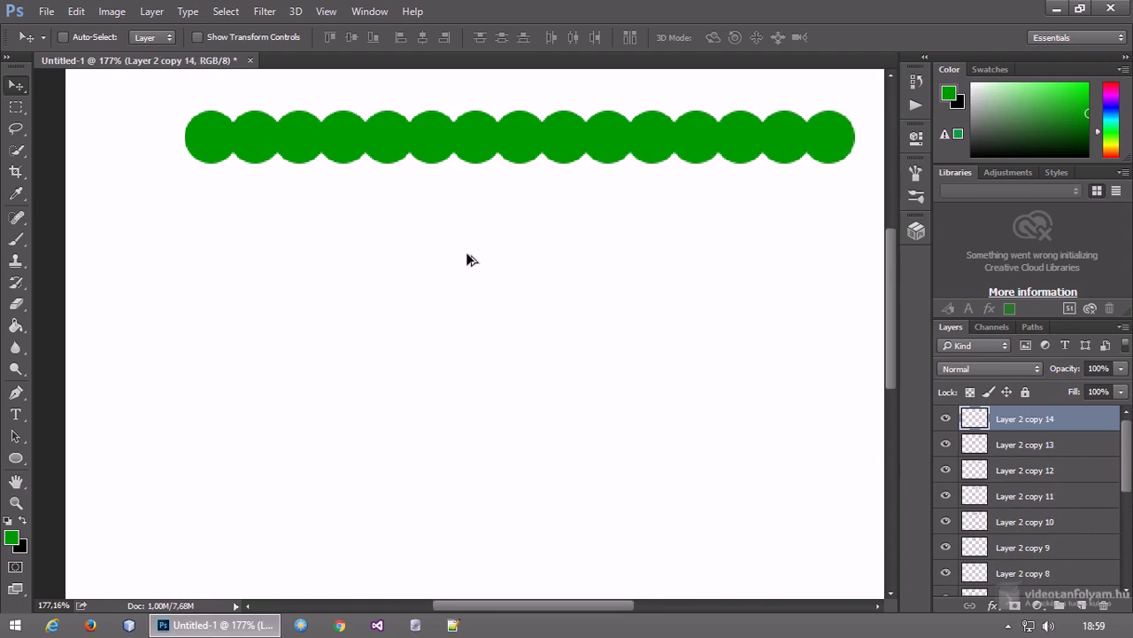
- View the canvas at 100% and delete all the copied circle layers
double_click(26, 502)
scroll(1035, 484, down, 5)
shift+click(1031, 531)
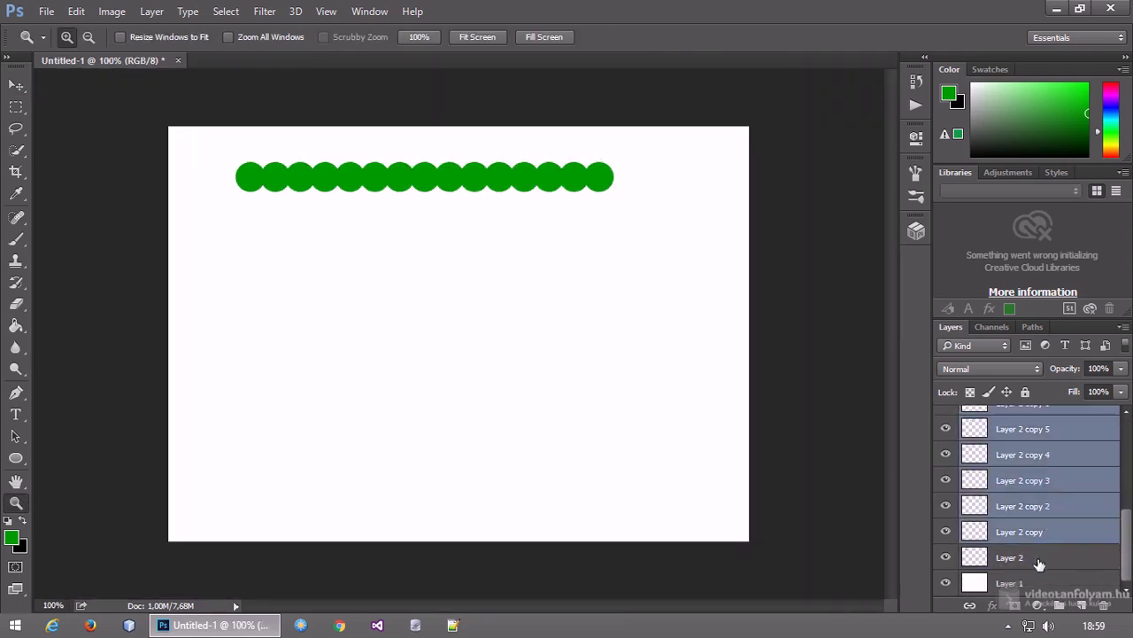
drag(1018, 532, 1105, 604)
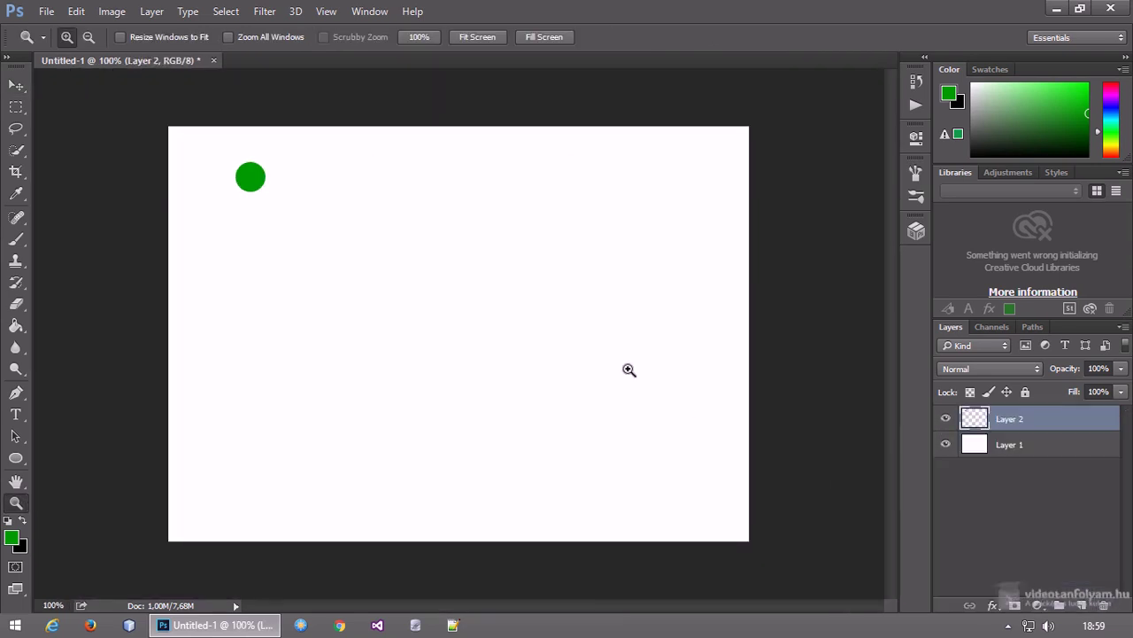
- Move the lone circle left, then transform it about 50 px to the right
click(16, 85)
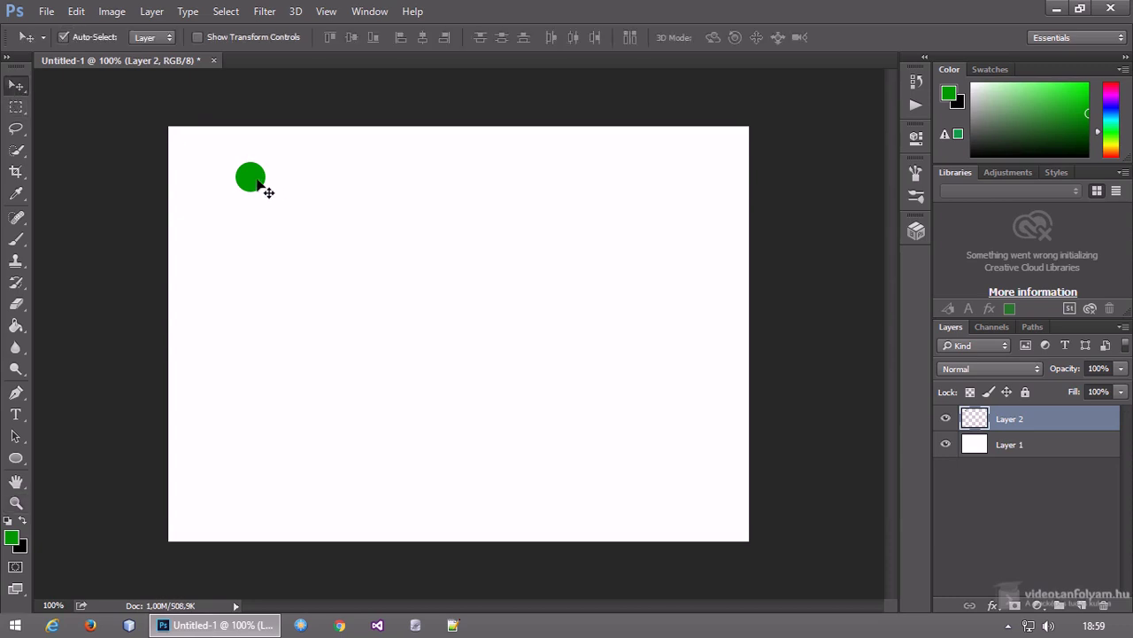
drag(257, 181, 209, 179)
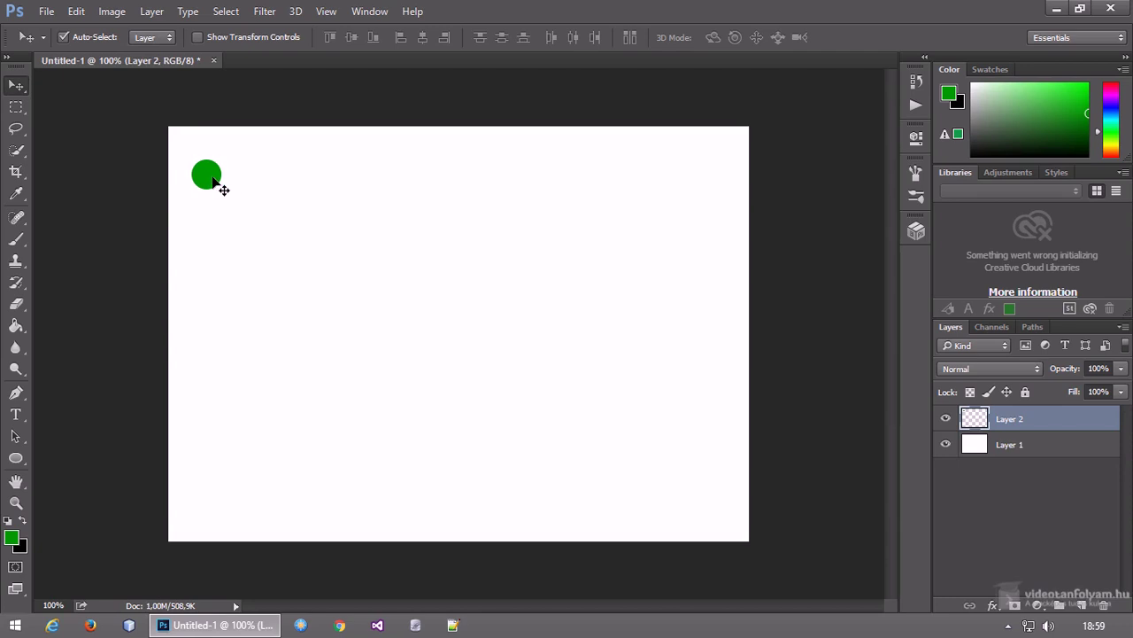
key(ctrl+t)
drag(213, 179, 259, 184)
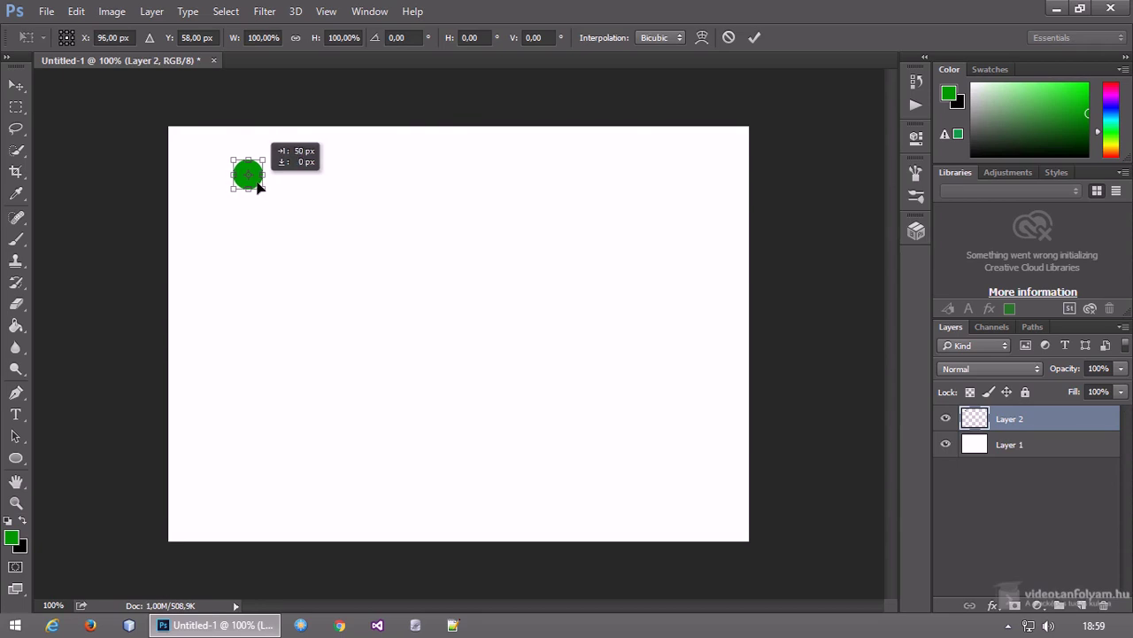
- Commit the circle's position and step-duplicate it into a spaced row of circles
key(Return)
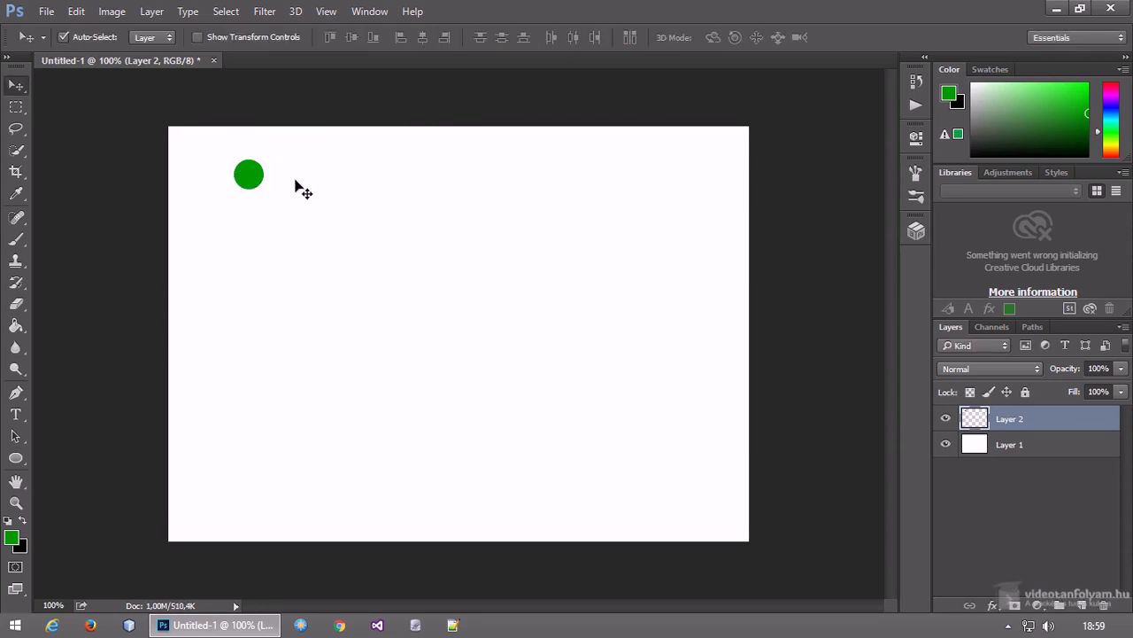
key(ctrl+shift+alt+t)
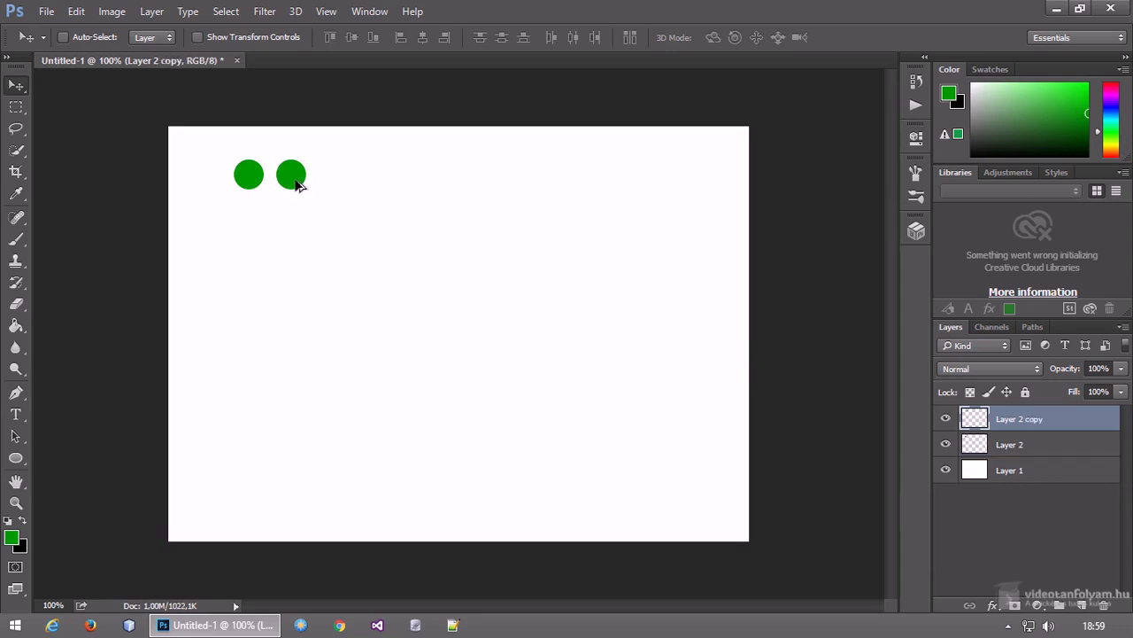
key(ctrl+shift+alt+t)
key(ctrl+shift+alt+t)
key(ctrl+shift+alt+t)
key(ctrl+shift+alt+t)
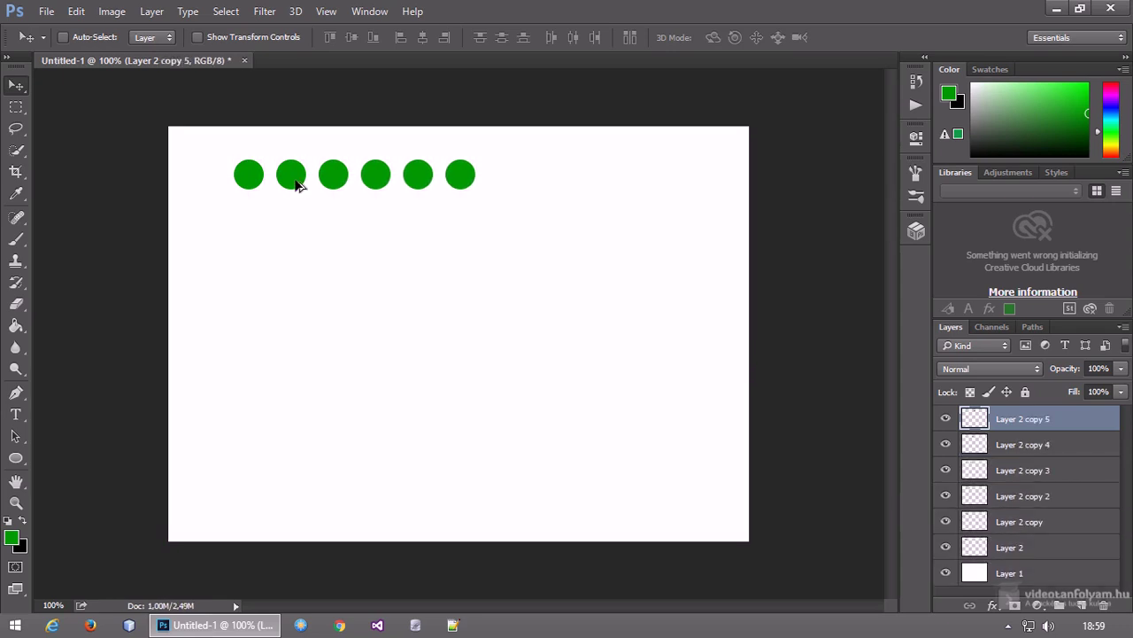
key(ctrl+shift+alt+t)
key(ctrl+shift+alt+t)
key(ctrl+shift+alt+t)
key(ctrl+shift+alt+t)
key(ctrl+shift+alt+t)
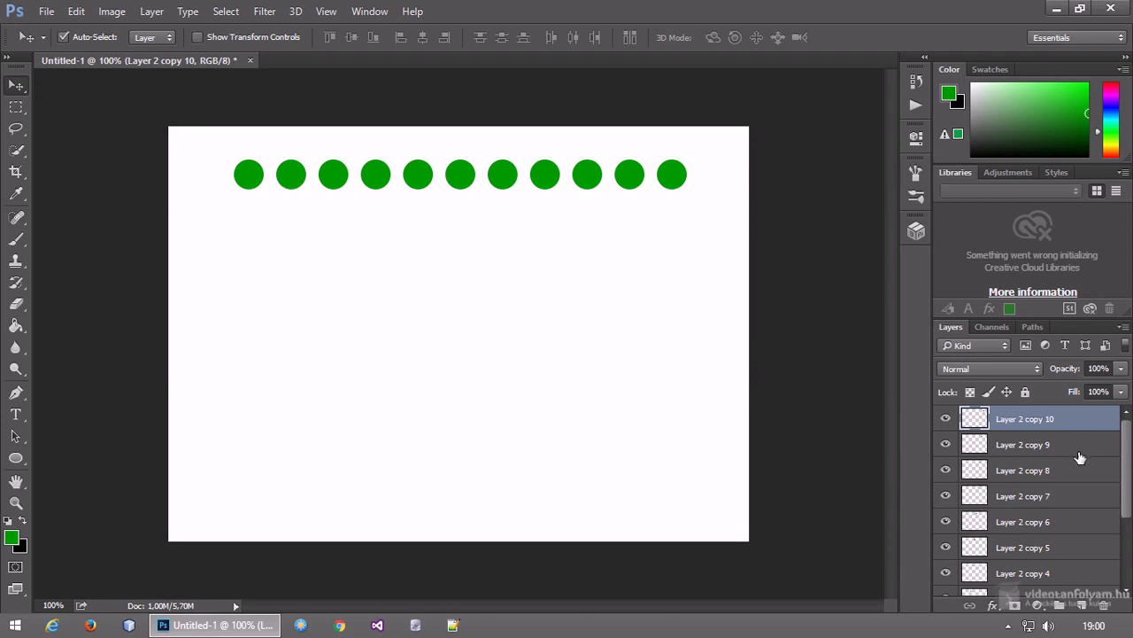
- Select every circle layer and delete them, leaving a blank white canvas
scroll(1081, 457, down, 3)
scroll(1062, 513, down, 3)
shift+click(1043, 555)
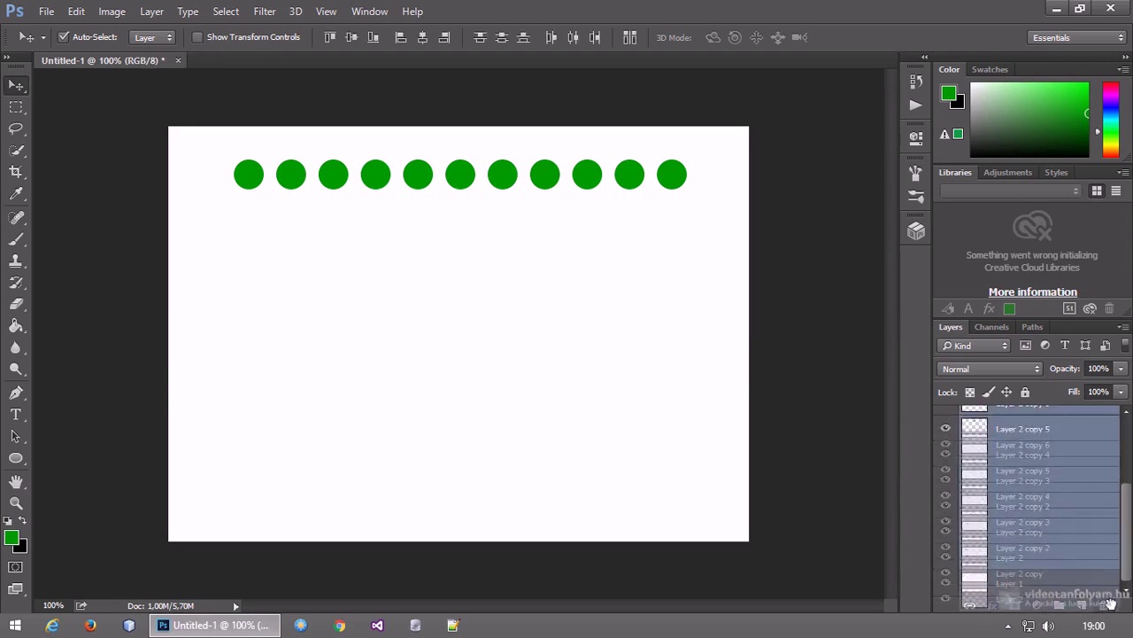
key(Delete)
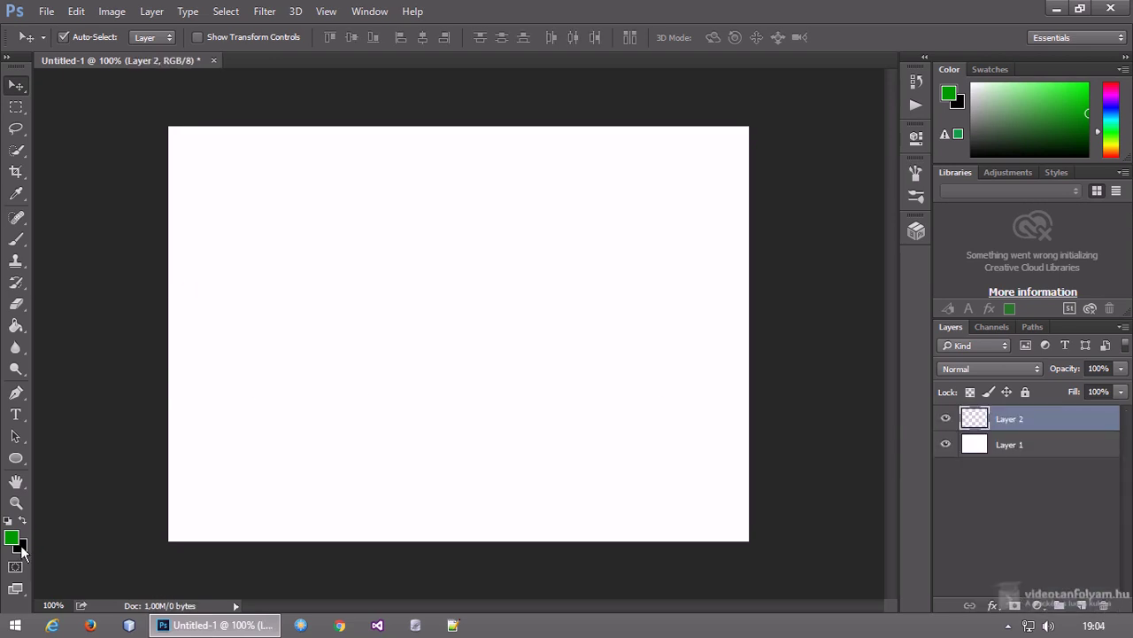
- Set the foreground colour to bright golden yellow f1cc00 in the Color Picker
click(12, 537)
click(921, 360)
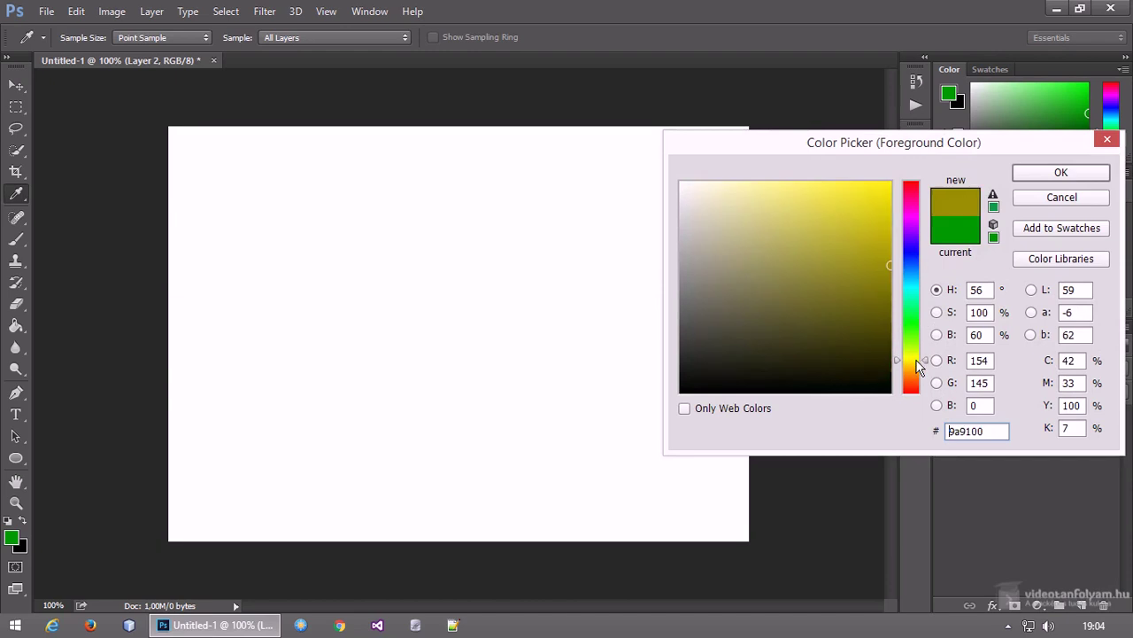
mouse_move(867, 266)
mouse_down()
mouse_move(891, 226)
mouse_move(892, 191)
mouse_move(838, 240)
mouse_move(892, 253)
mouse_move(889, 193)
mouse_up()
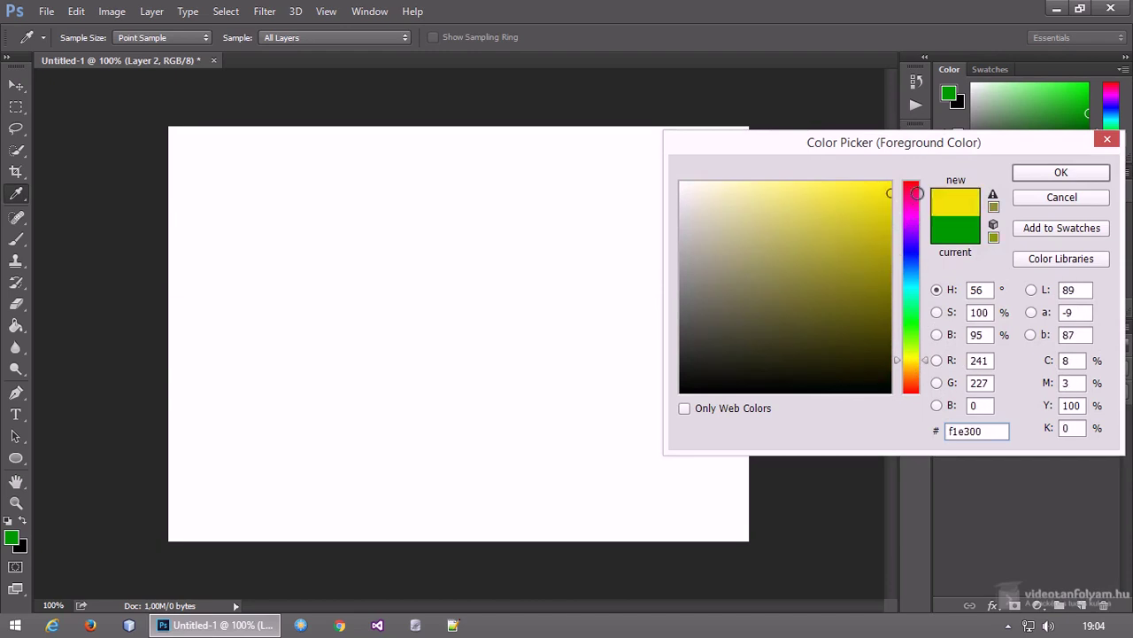
drag(916, 361, 912, 366)
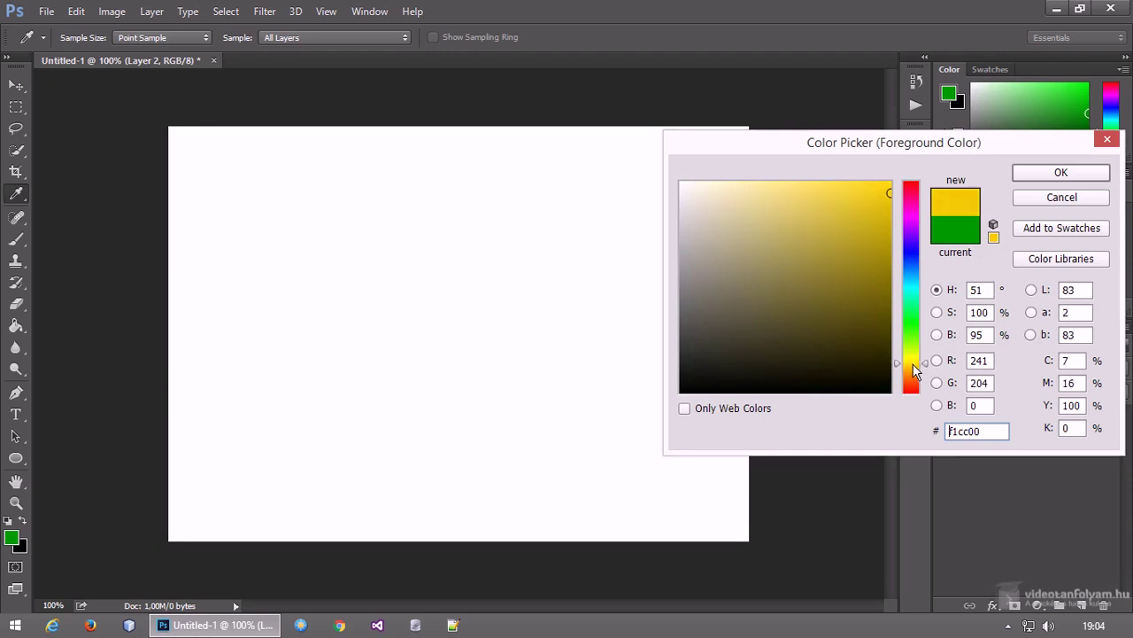
click(1054, 172)
key(v)
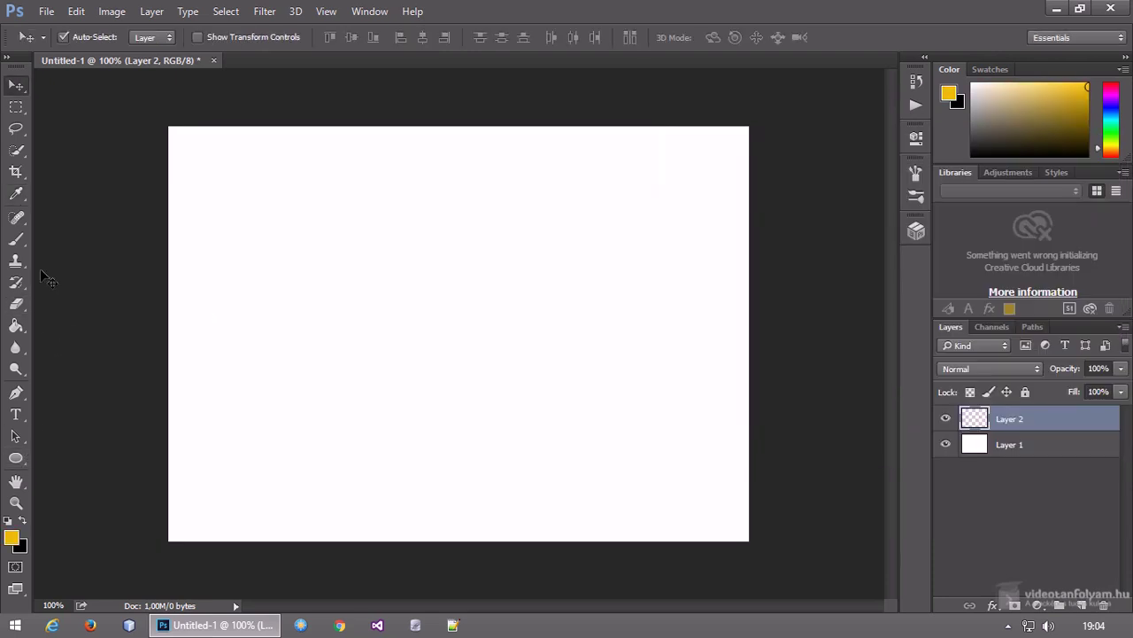
- Switch to the Custom Shape Tool and browse its Shape picker
click(16, 458)
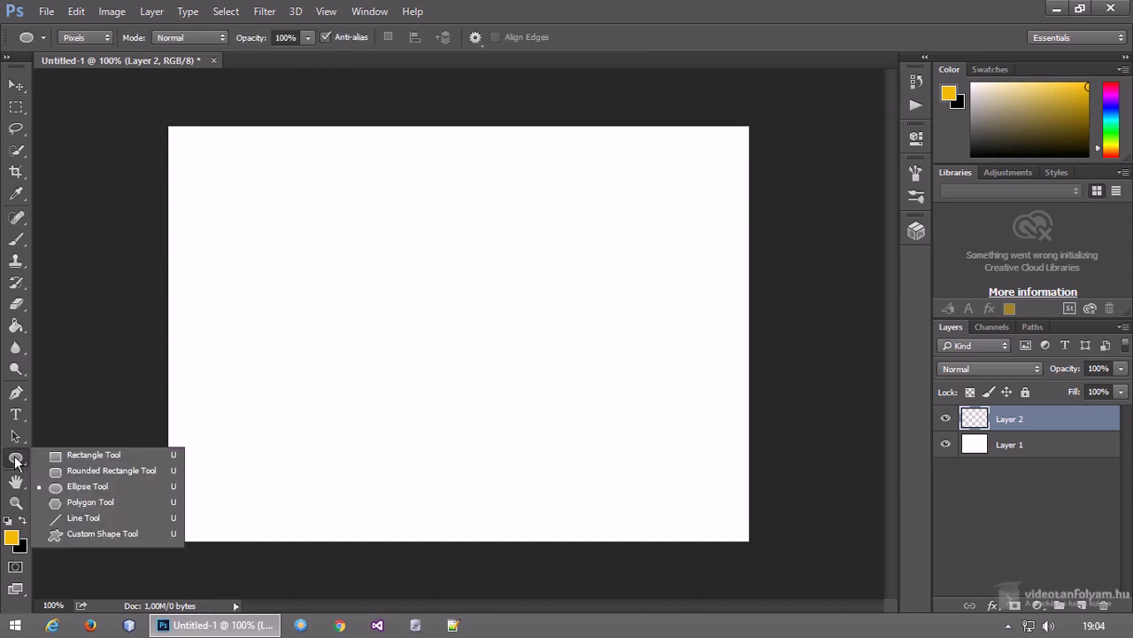
click(90, 533)
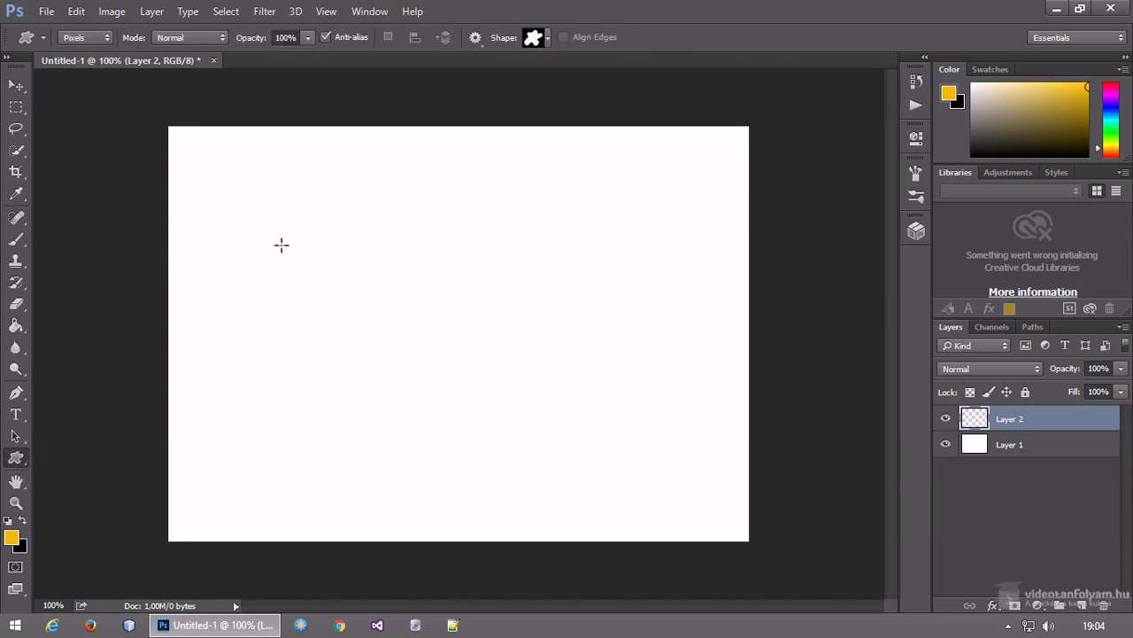
click(548, 39)
scroll(570, 116, down, 2)
scroll(570, 116, down, 1)
scroll(570, 116, up, 2)
- Replace the shape library with the full All shape set and review it
click(629, 69)
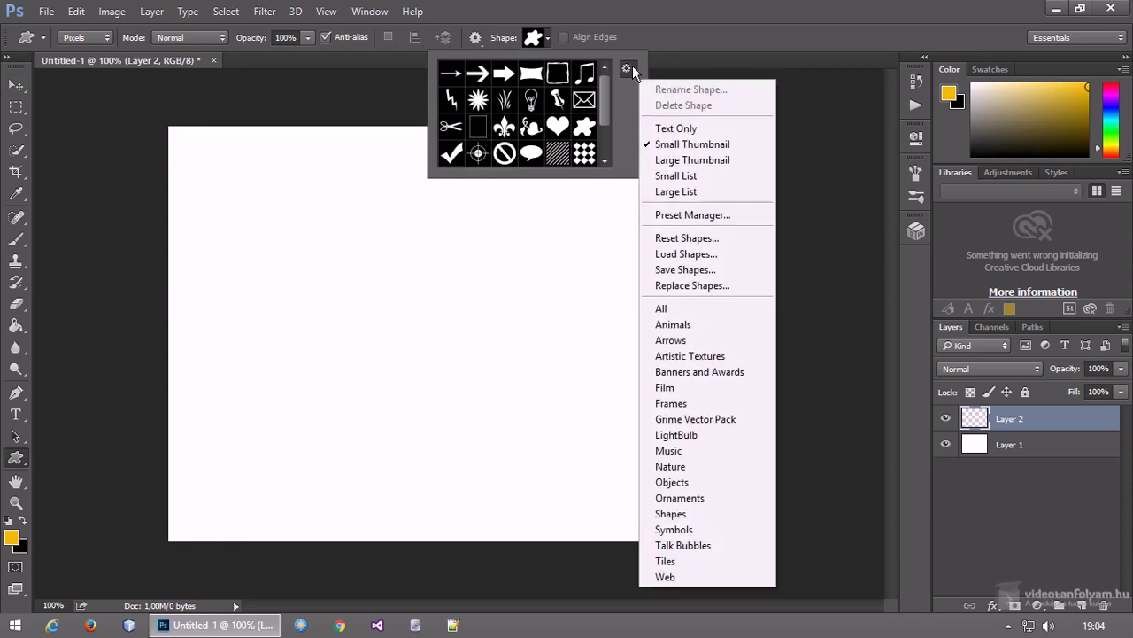
click(701, 307)
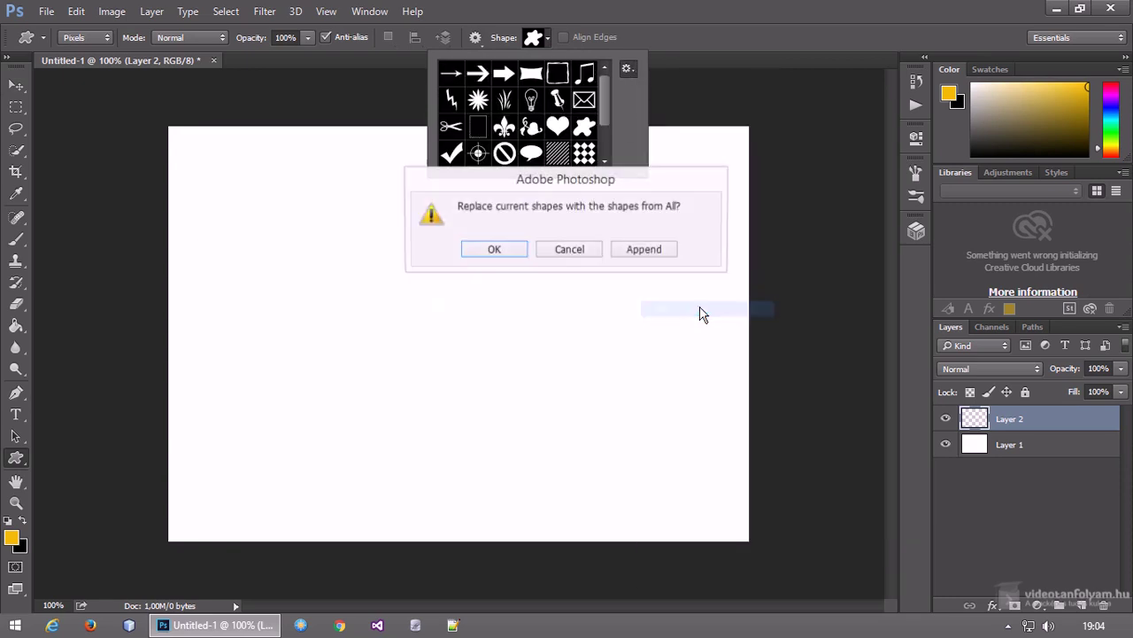
click(509, 252)
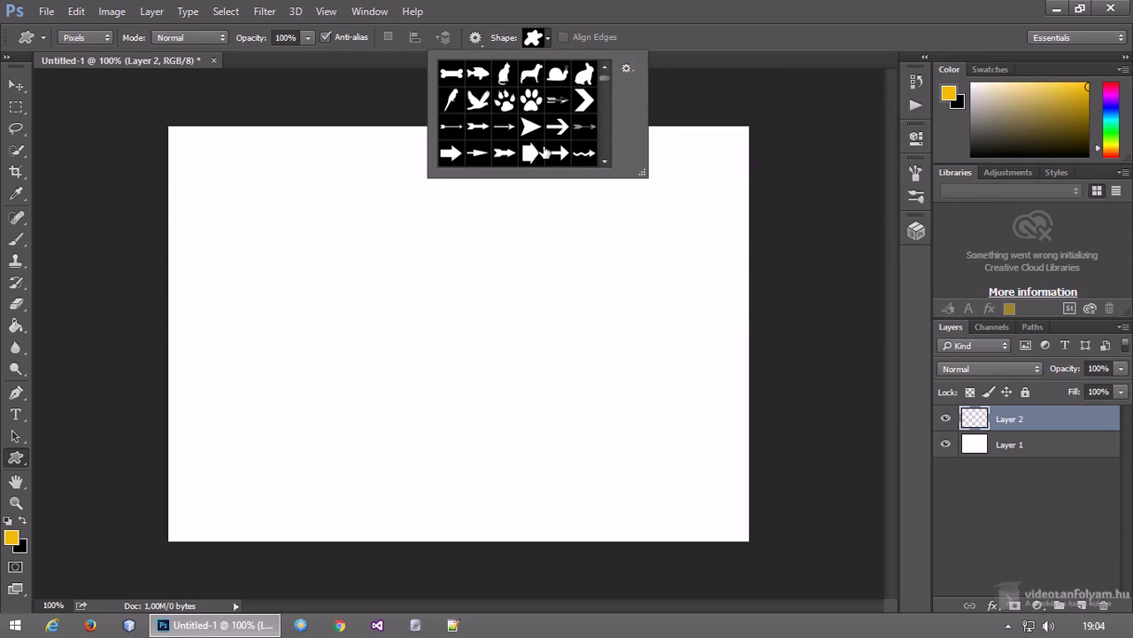
scroll(553, 152, down, 1)
scroll(567, 152, down, 1)
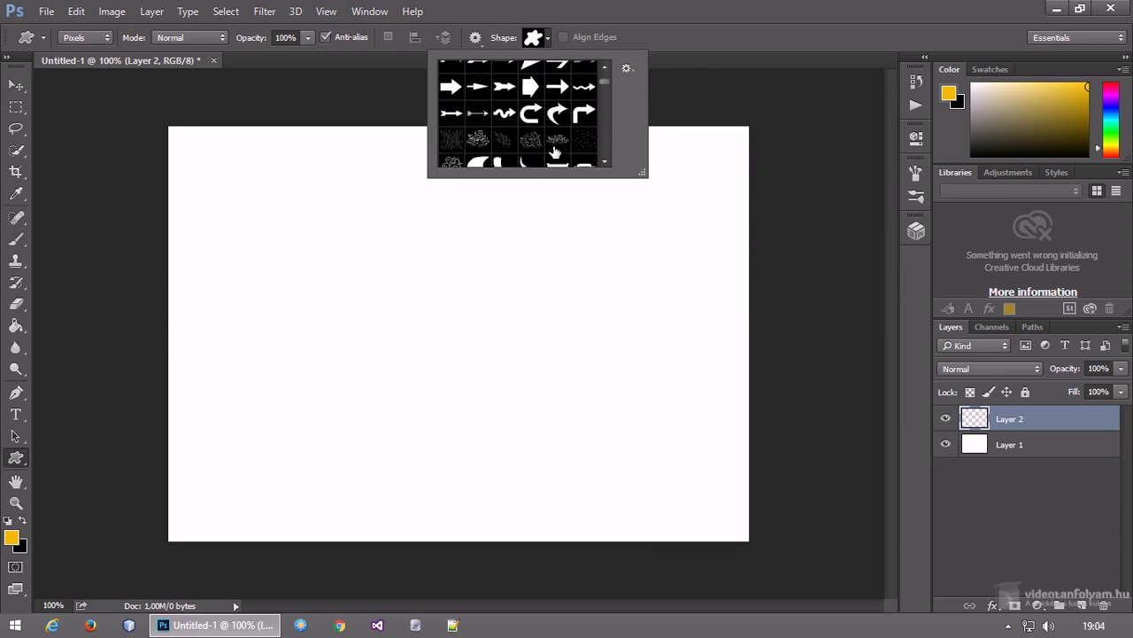
scroll(584, 152, up, 1)
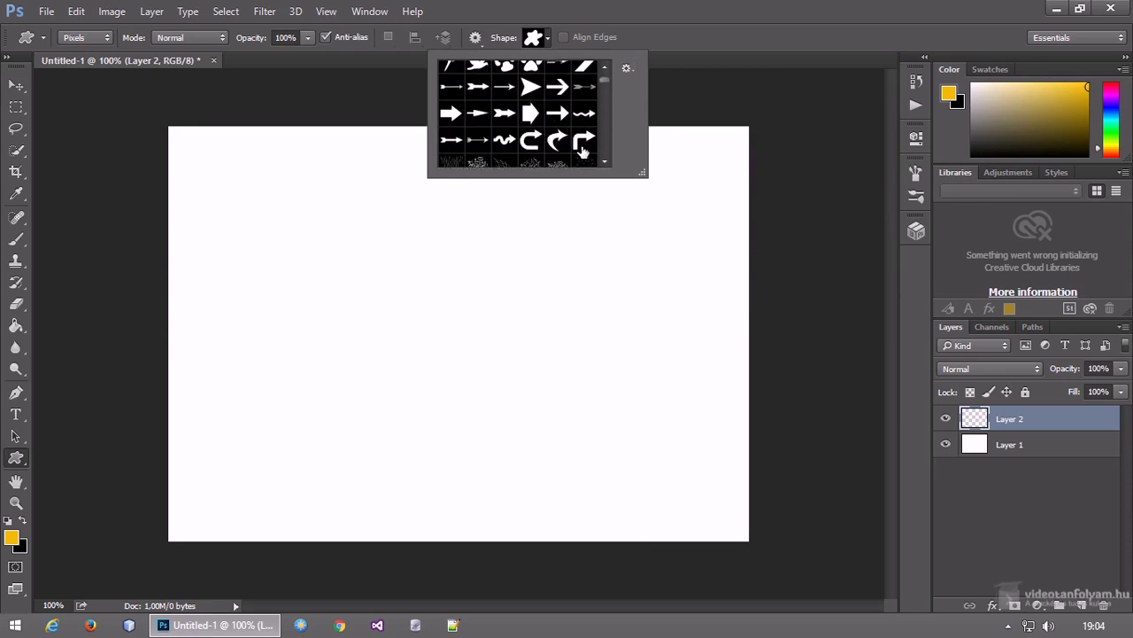
scroll(584, 153, down, 2)
scroll(583, 153, down, 2)
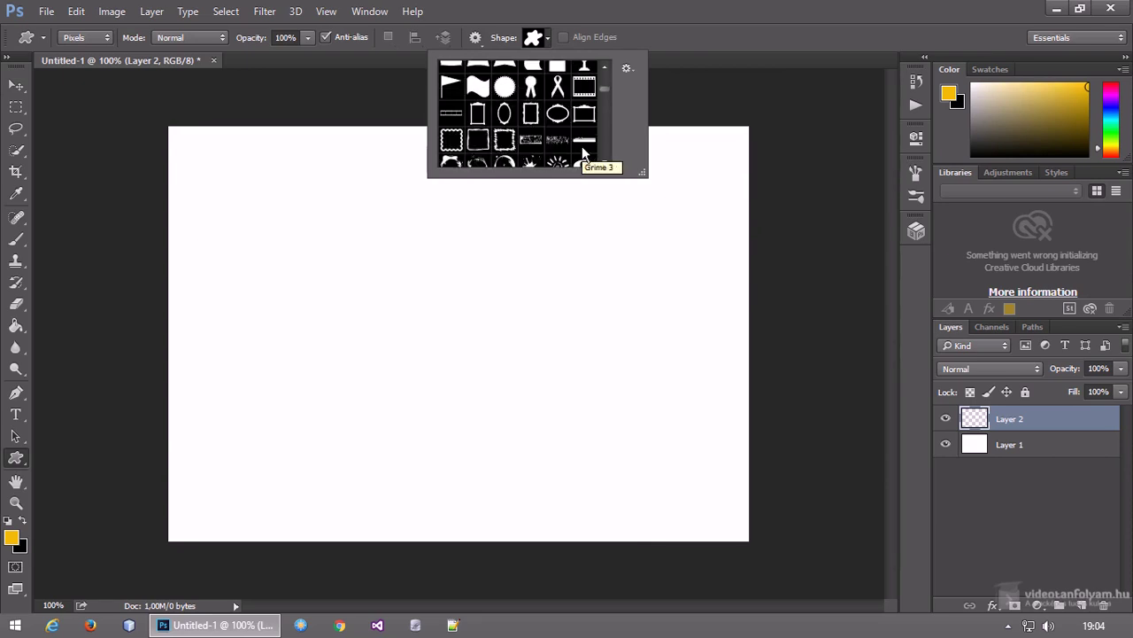
scroll(584, 152, down, 3)
key(Escape)
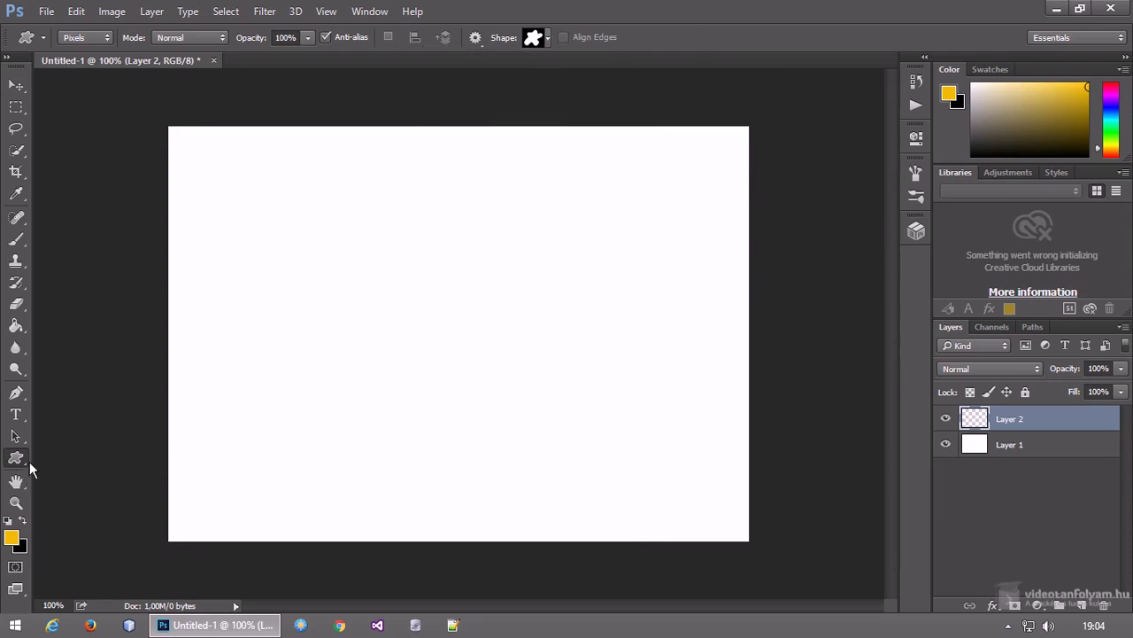
- Make a tall narrow rectangular selection and fill it with yellow
click(16, 107)
drag(311, 179, 330, 290)
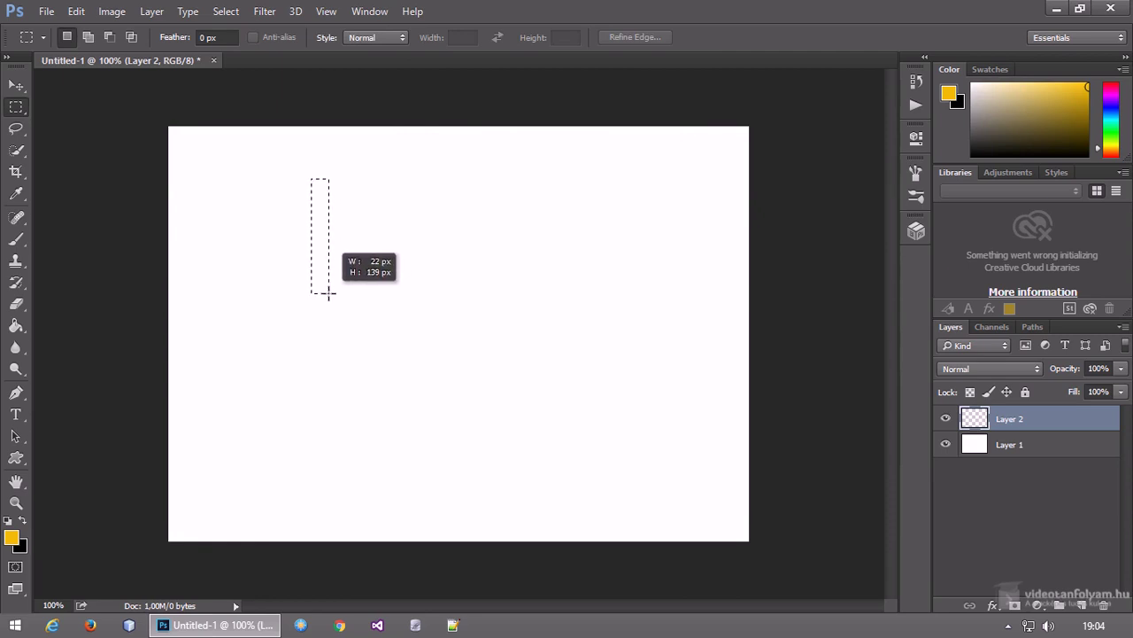
drag(331, 291, 329, 293)
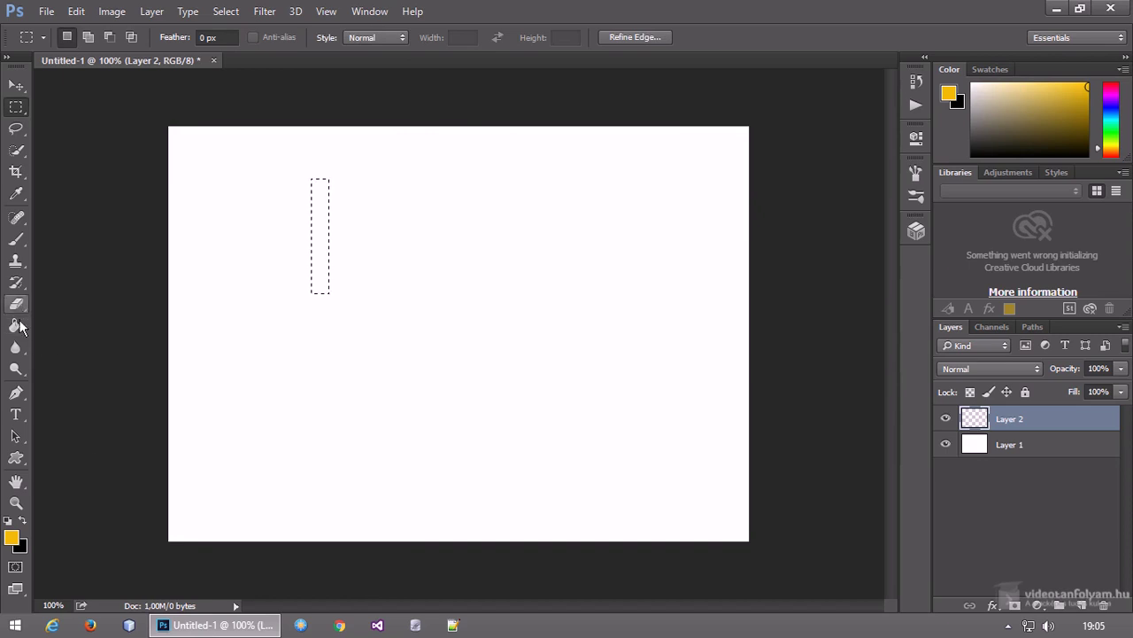
click(16, 325)
click(322, 253)
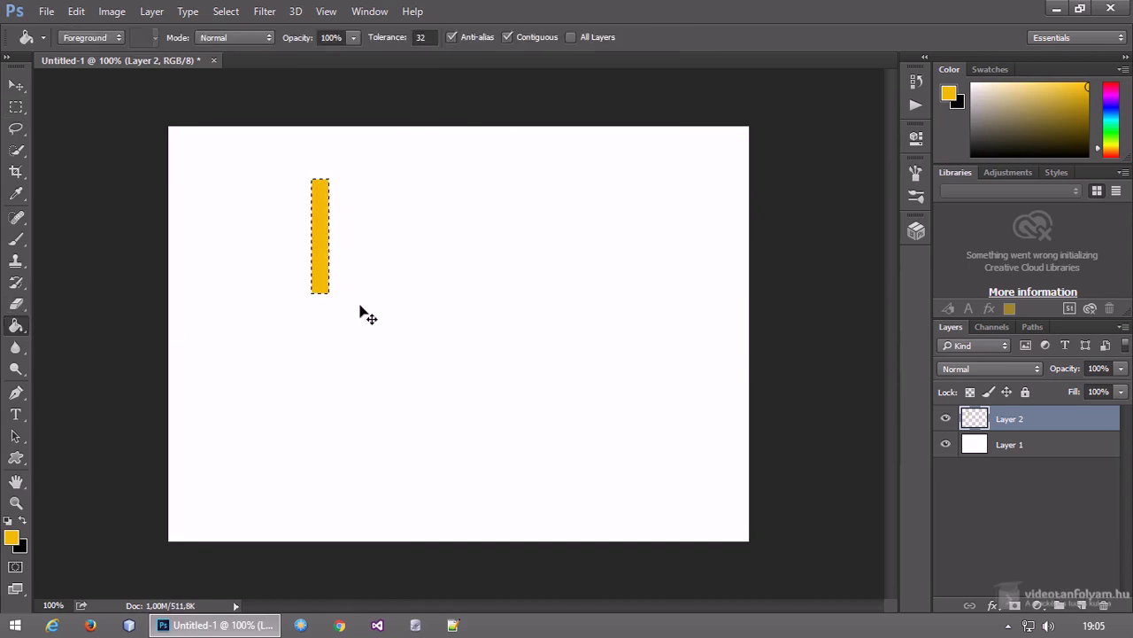
- Taper the yellow rectangle to a point at its top with a Perspective transform
key(ctrl+t)
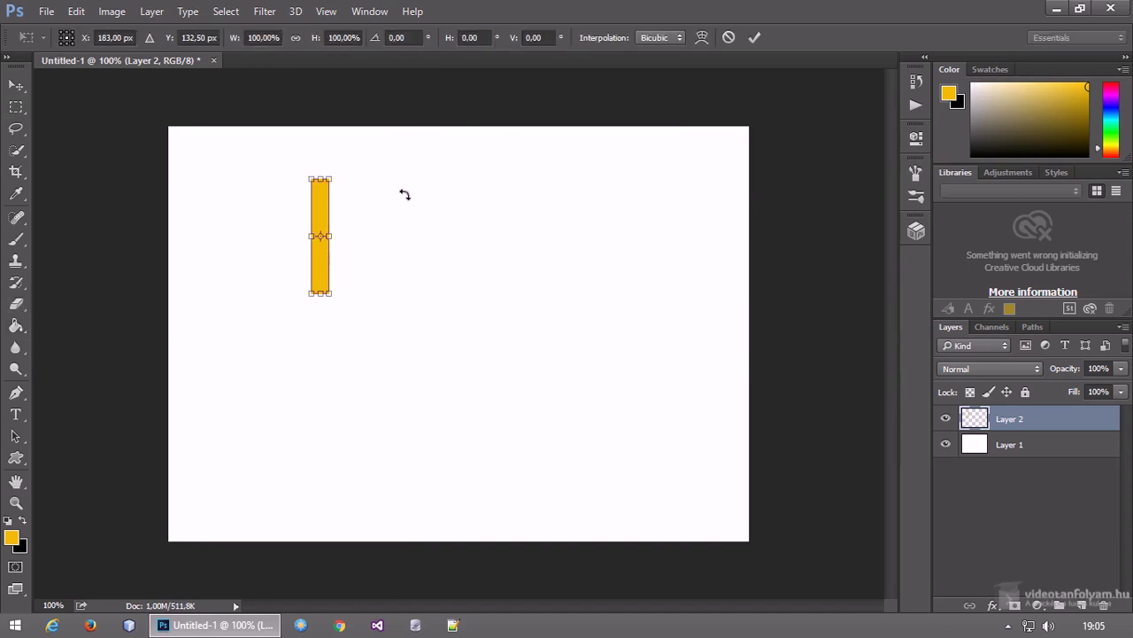
right_click(325, 202)
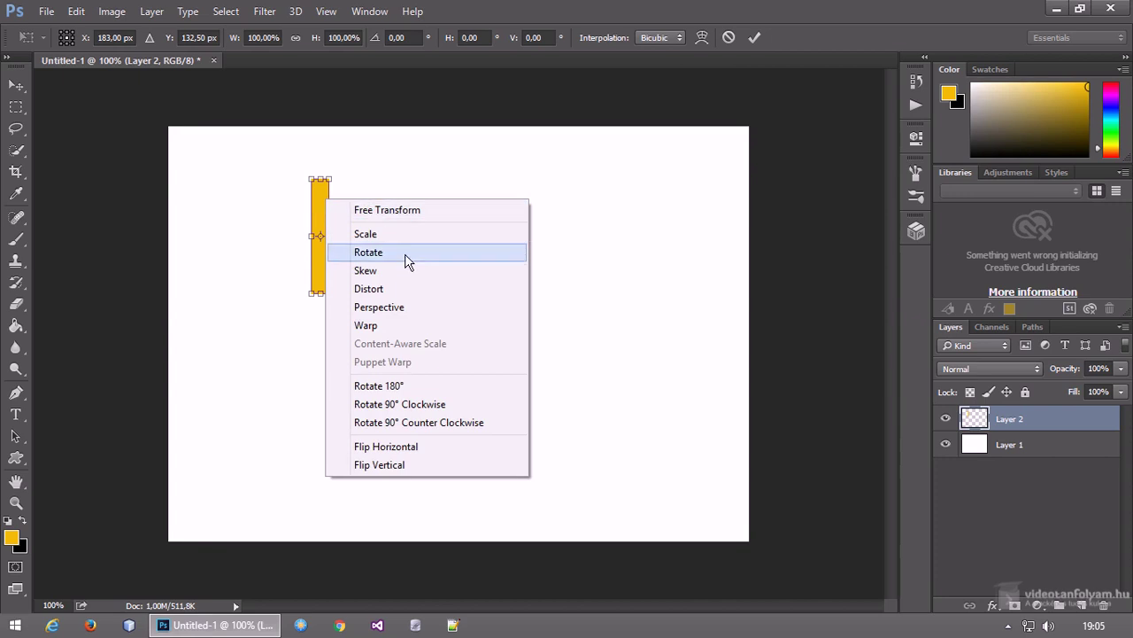
click(390, 308)
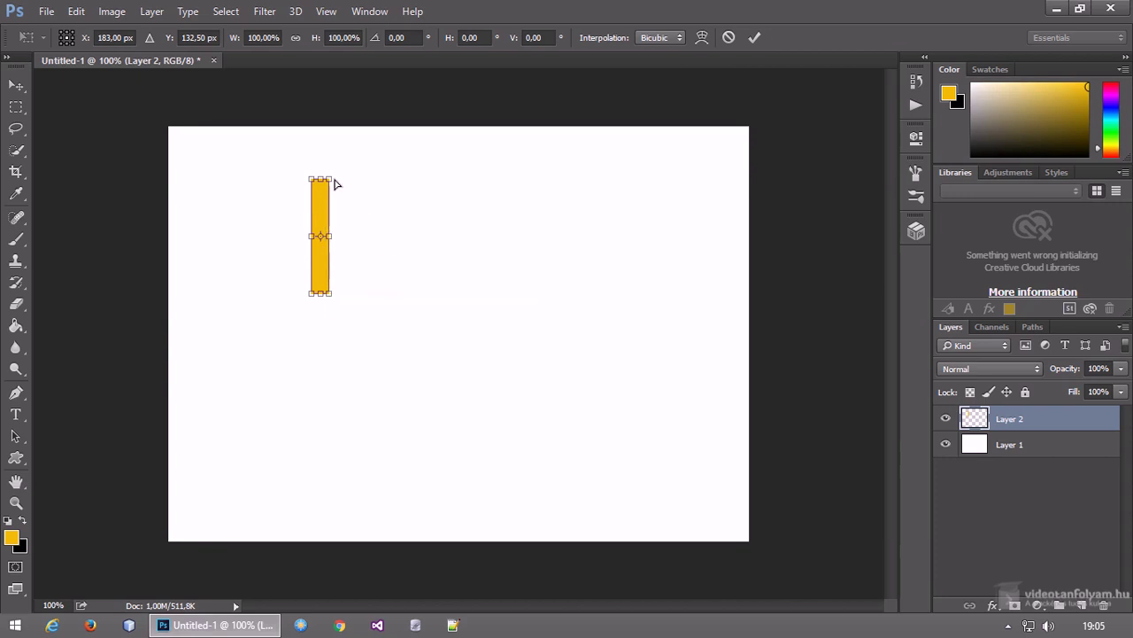
drag(331, 178, 325, 183)
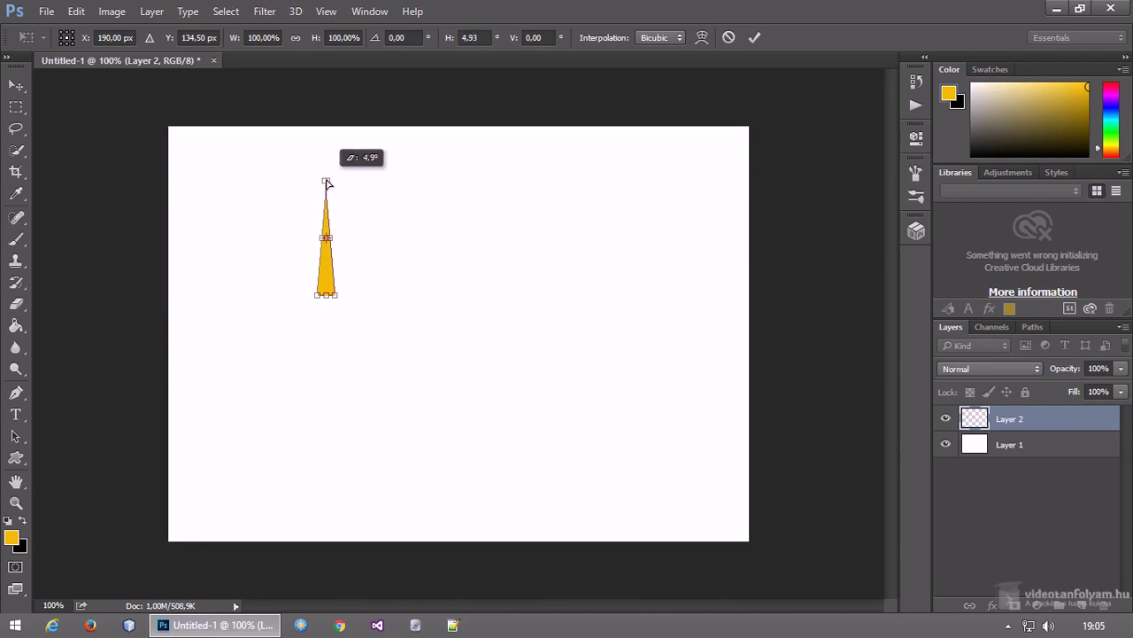
key(Return)
key(g)
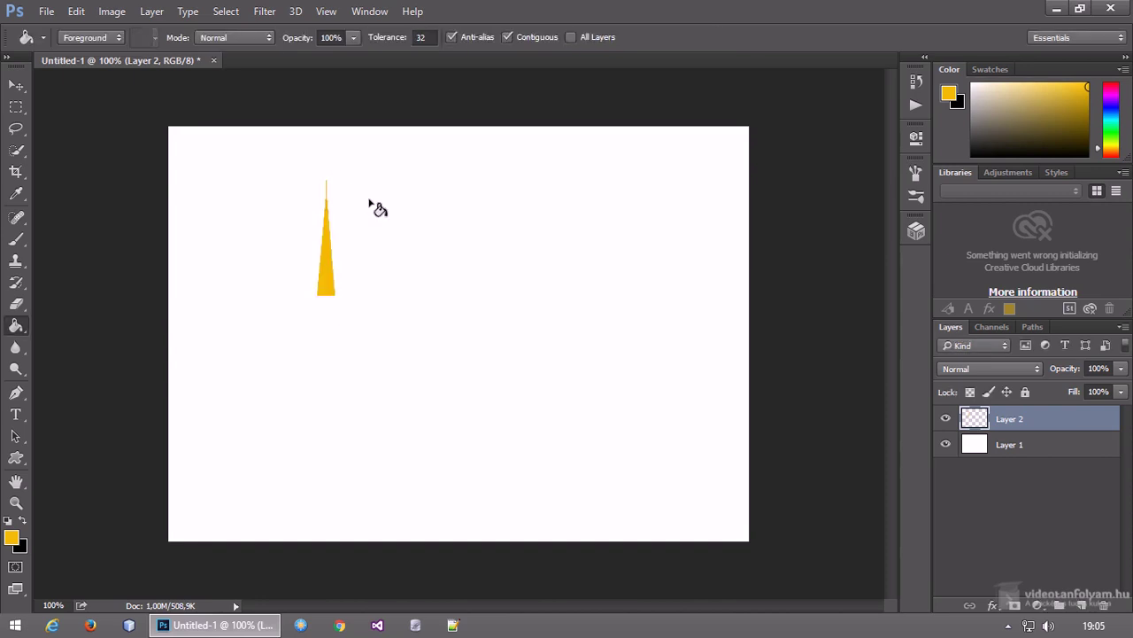
click(16, 502)
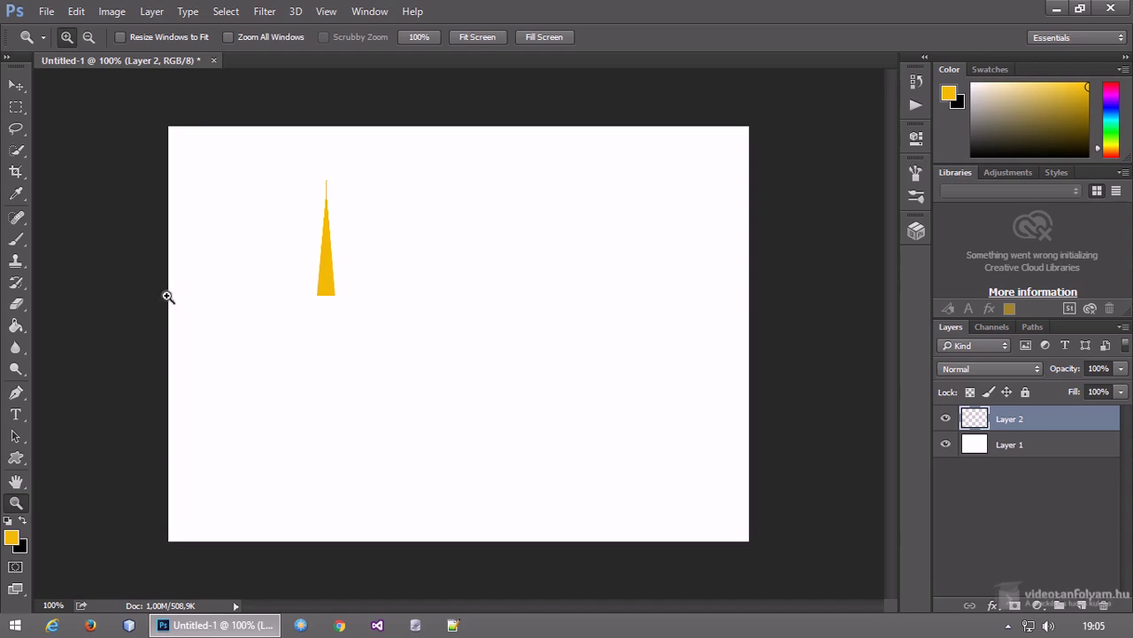
- Move the yellow spike further right on the canvas
click(15, 85)
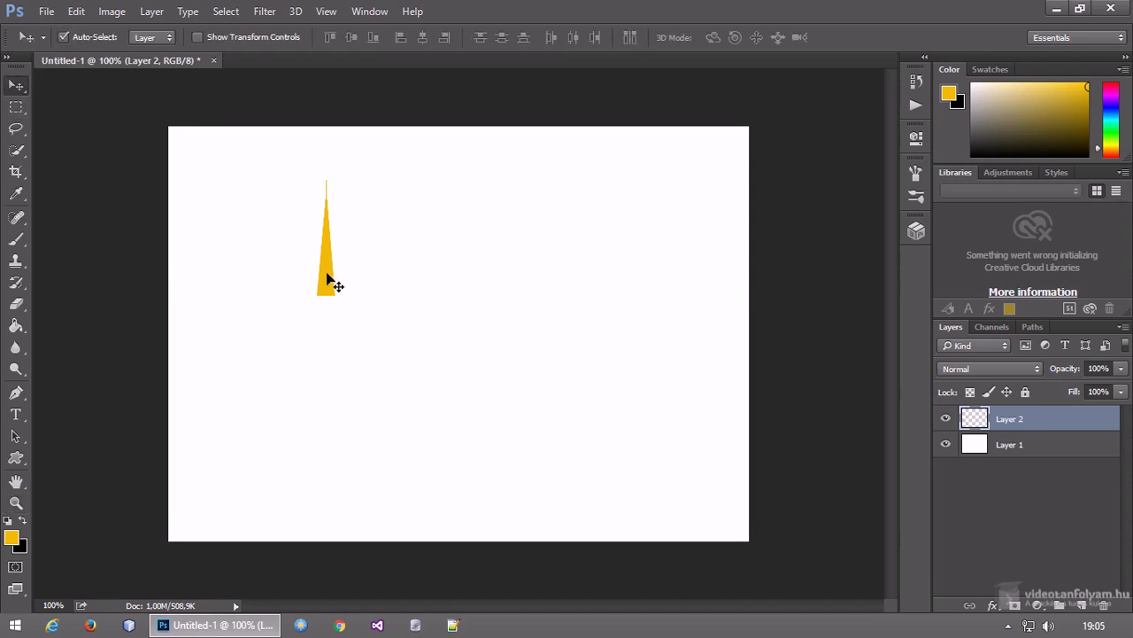
mouse_move(328, 278)
mouse_down()
mouse_move(405, 257)
mouse_move(409, 278)
mouse_up()
key(ctrl)
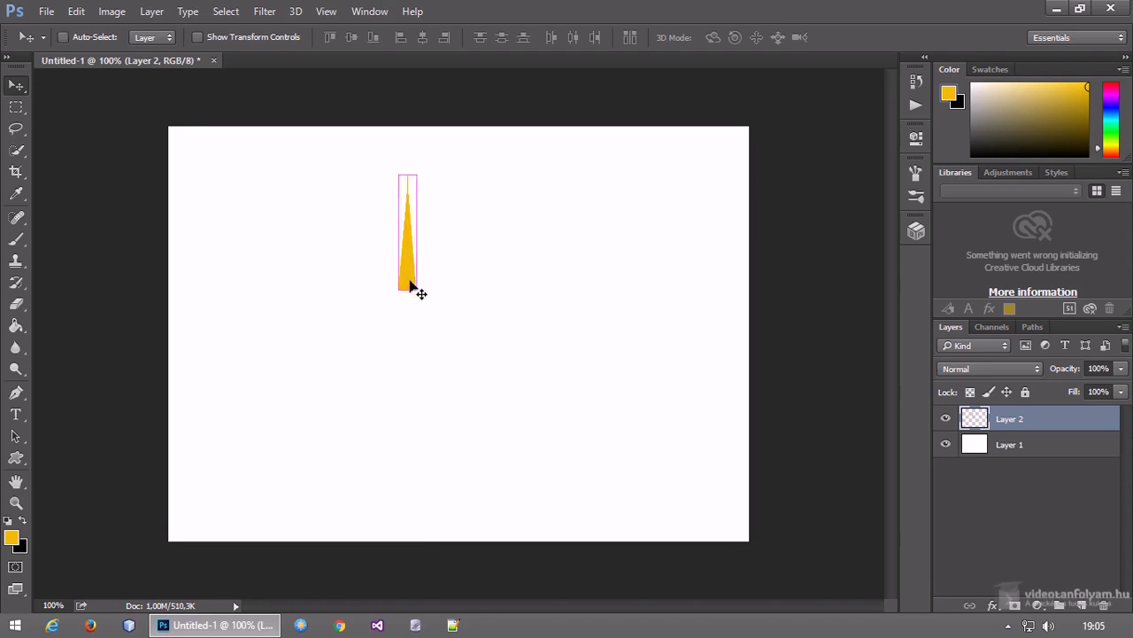
- Under free transform, set the spike's rotation angle back to 0°
key(ctrl+t)
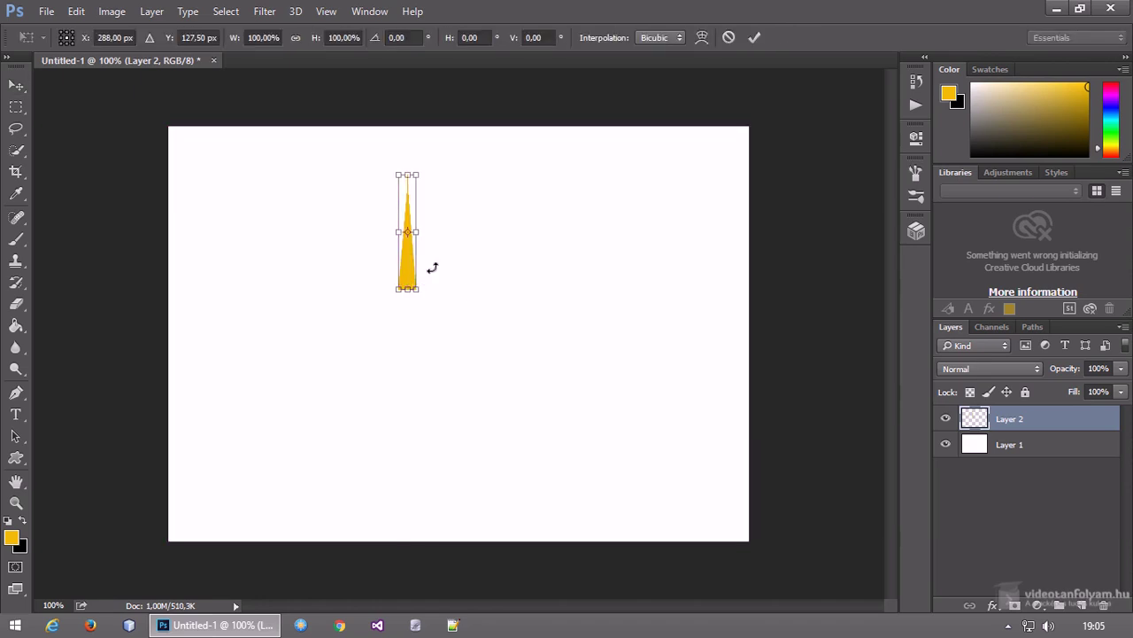
scroll(405, 257, up, 1)
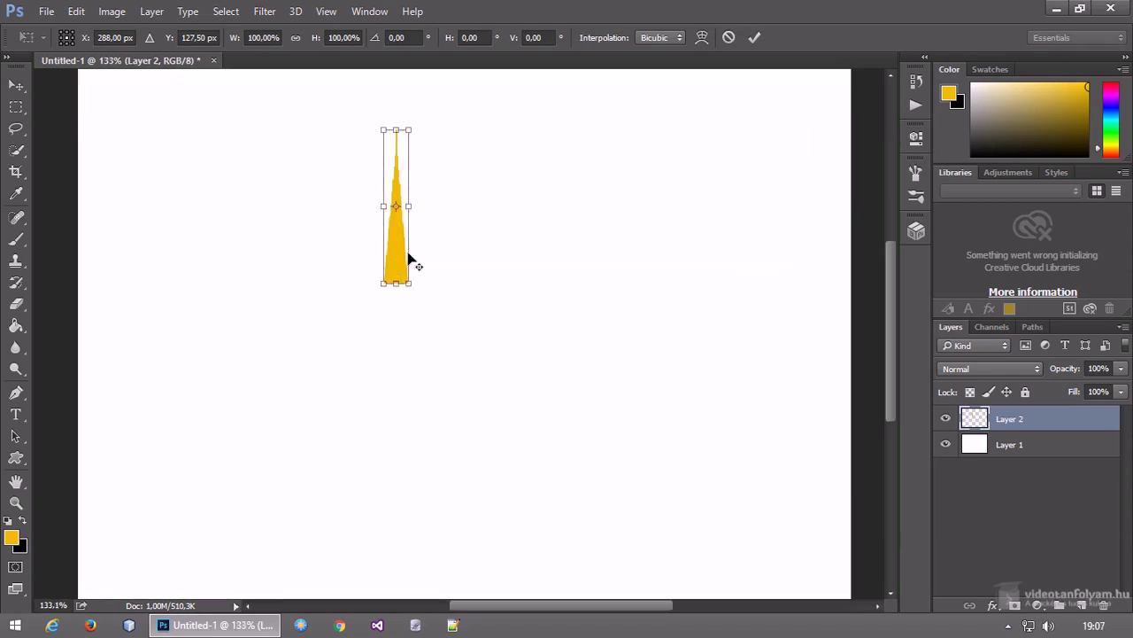
scroll(399, 248, up, 1)
scroll(399, 248, up, 2)
scroll(400, 247, up, 2)
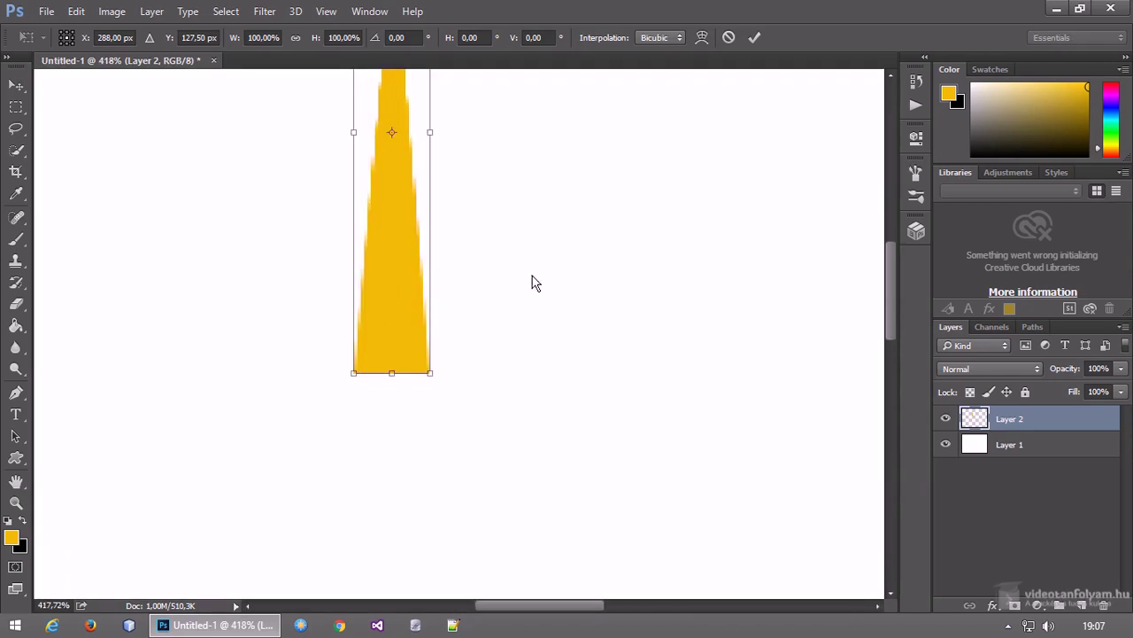
drag(896, 316, 888, 287)
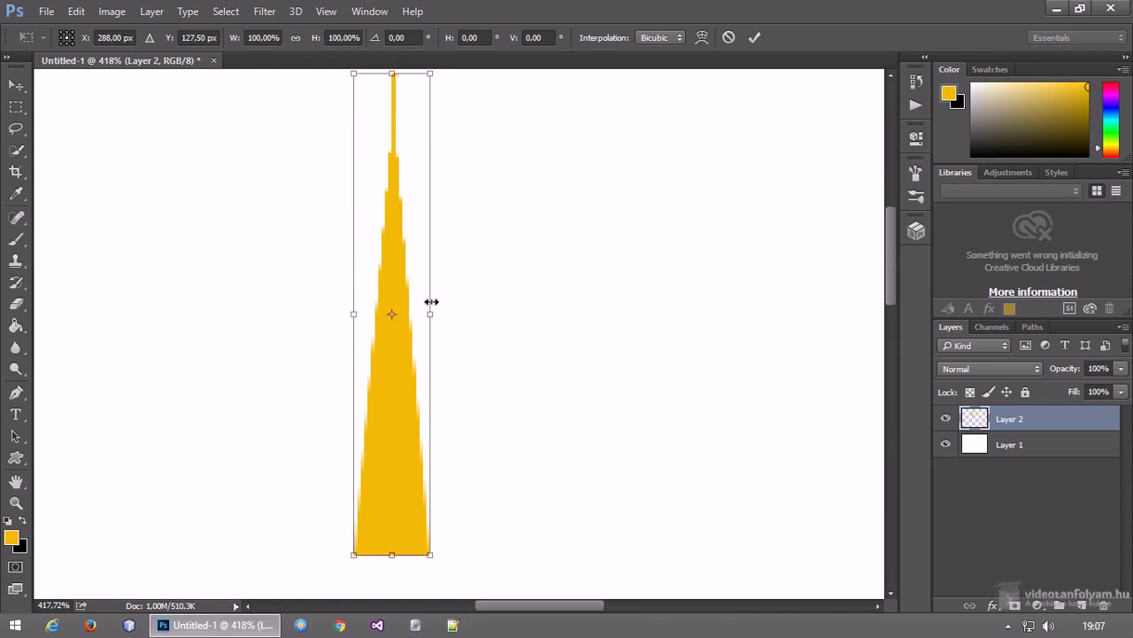
mouse_move(443, 575)
mouse_down()
mouse_move(279, 503)
mouse_move(451, 514)
mouse_move(463, 476)
mouse_move(569, 488)
mouse_move(313, 495)
mouse_move(420, 451)
mouse_move(587, 466)
mouse_move(405, 505)
mouse_move(376, 495)
mouse_move(354, 418)
mouse_move(358, 484)
mouse_move(431, 500)
mouse_up()
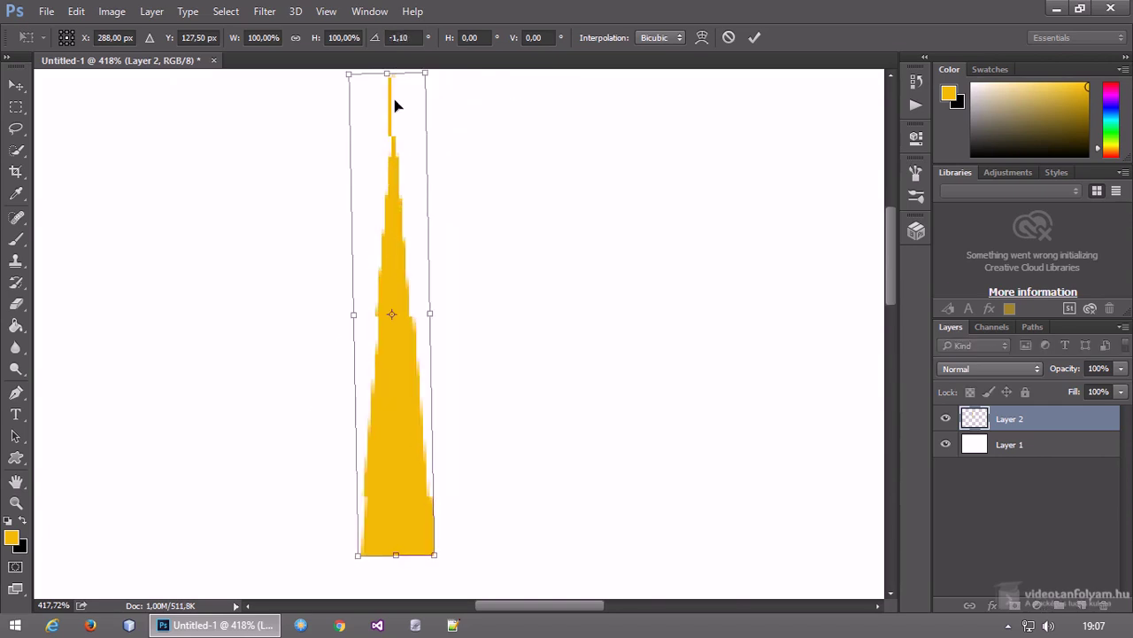
click(424, 37)
text(0)
key(Return)
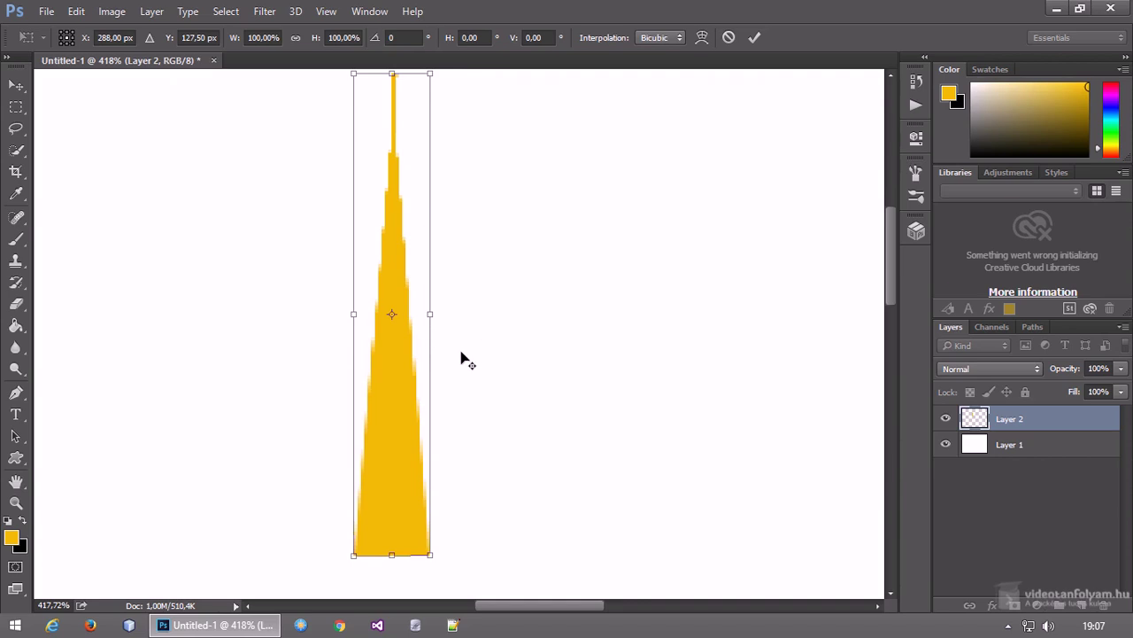
scroll(462, 356, down, 1)
scroll(463, 356, down, 1)
scroll(462, 356, down, 1)
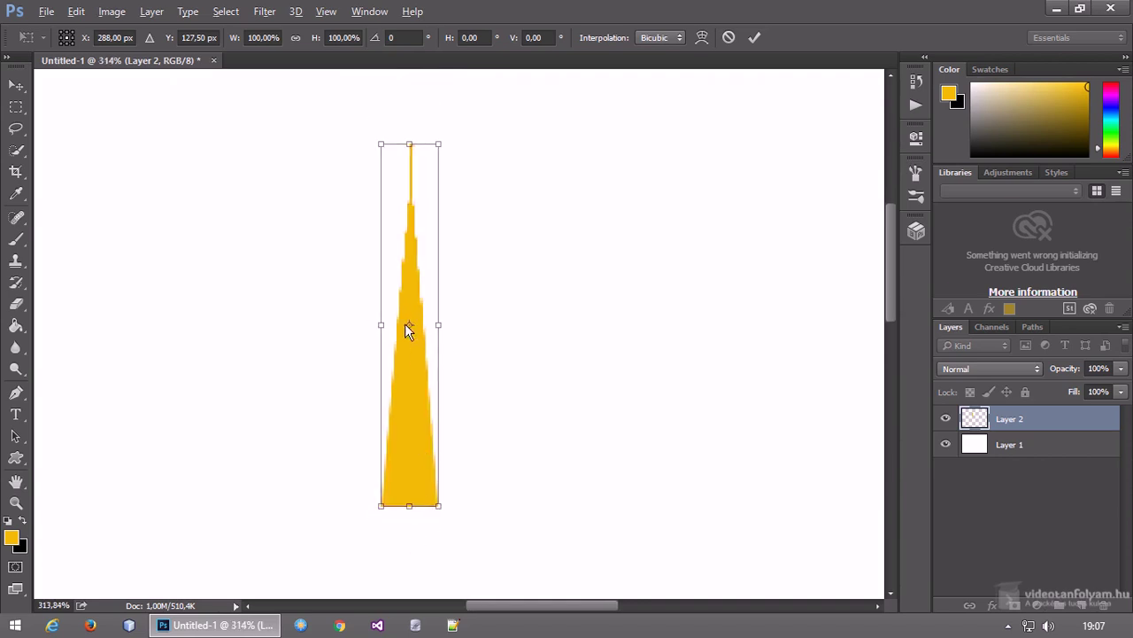
- Move the pivot below the spike's base and rotate the spike 30° around it
drag(408, 325, 411, 542)
drag(486, 526, 484, 556)
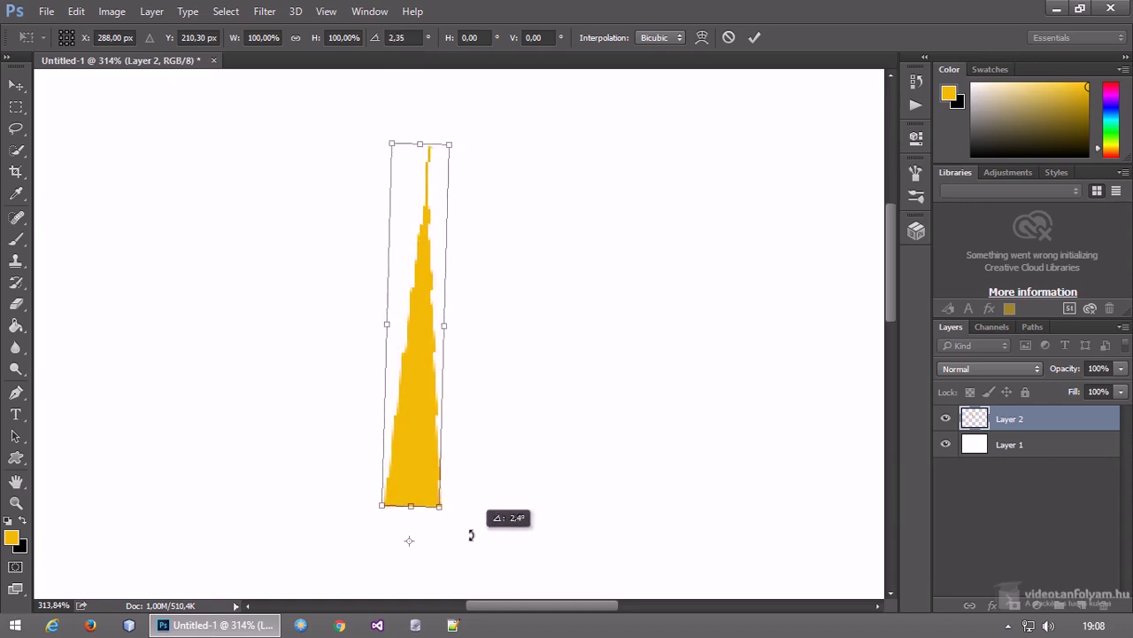
drag(484, 556, 478, 542)
click(405, 37)
text(30)
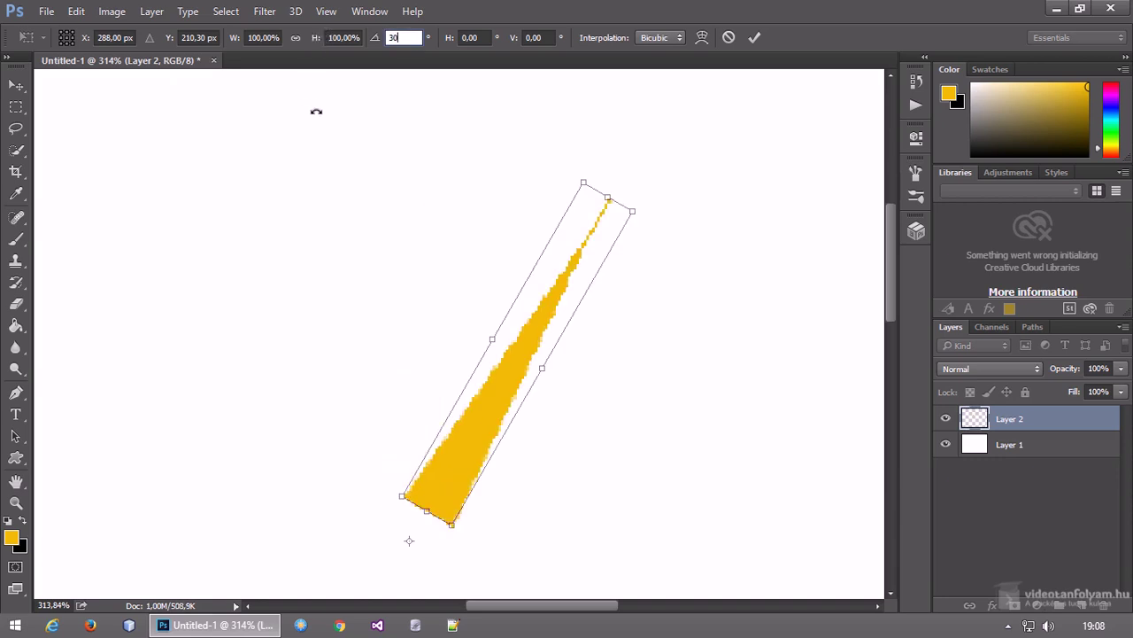
key(Return)
click(743, 290)
key(z)
- Repeat the 30° rotated copy with Ctrl+Shift+Alt+T to complete twelve spikes
key(Return)
double_click(17, 503)
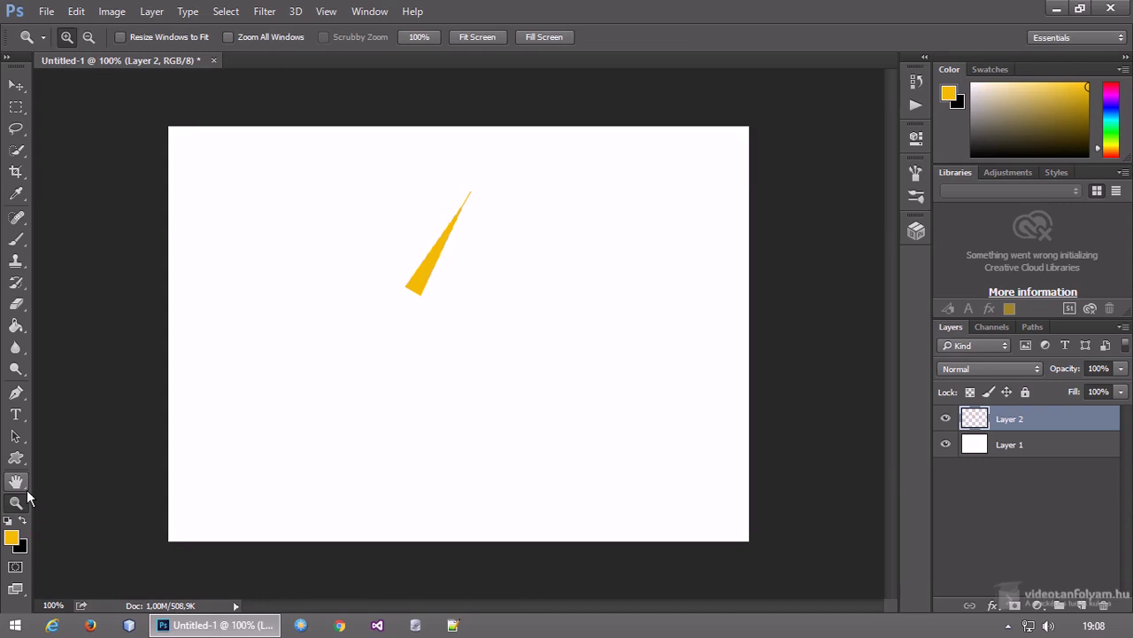
key(ctrl+alt+shift+t)
key(ctrl+alt+shift+t)
key(ctrl+alt+shift+t)
key(ctrl+alt+shift+t)
key(ctrl+alt+shift+t)
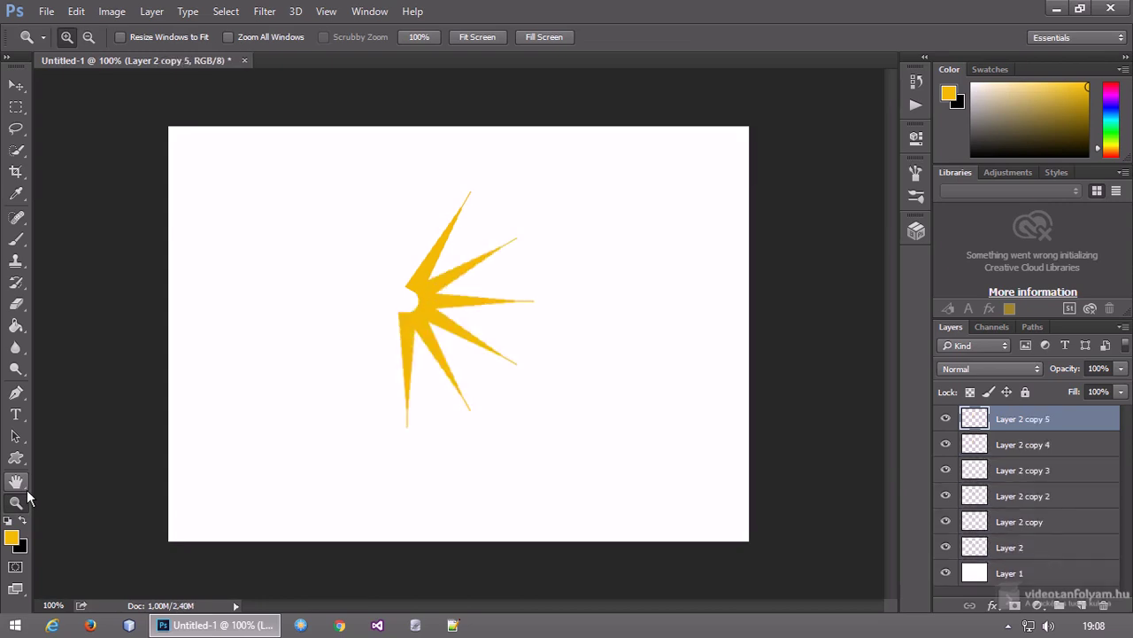
key(ctrl+alt+shift+t)
key(ctrl+alt+shift+t)
key(ctrl+alt+shift+t)
key(ctrl+alt+shift+t)
key(ctrl+alt+shift+t)
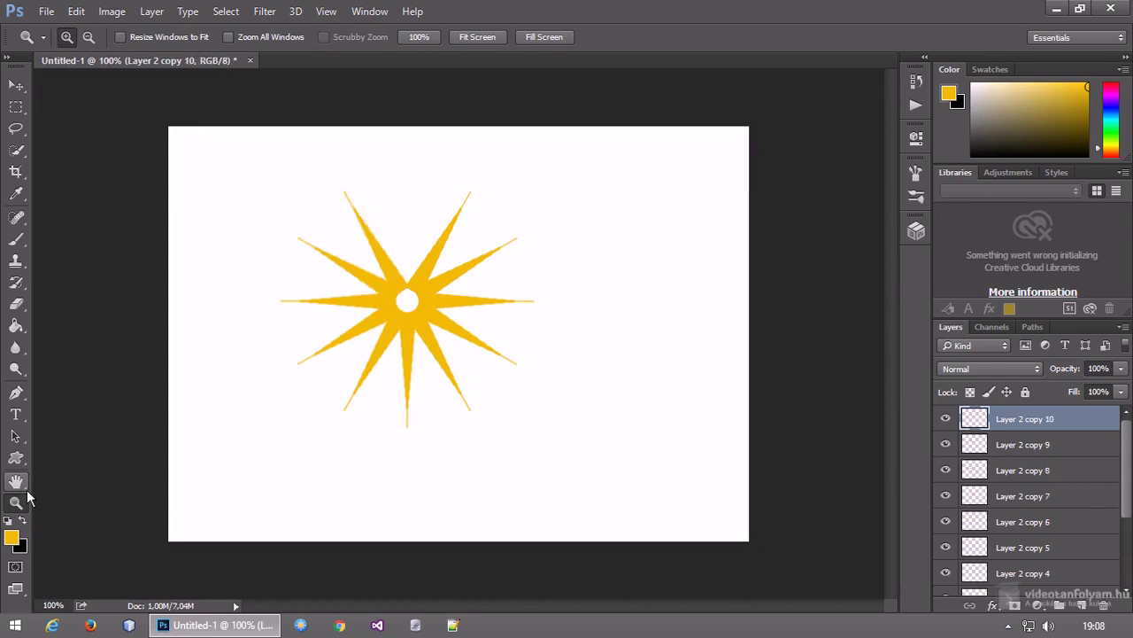
key(ctrl+alt+shift+t)
- Add an empty Layer 3 and zoom in on the star's centre
click(21, 501)
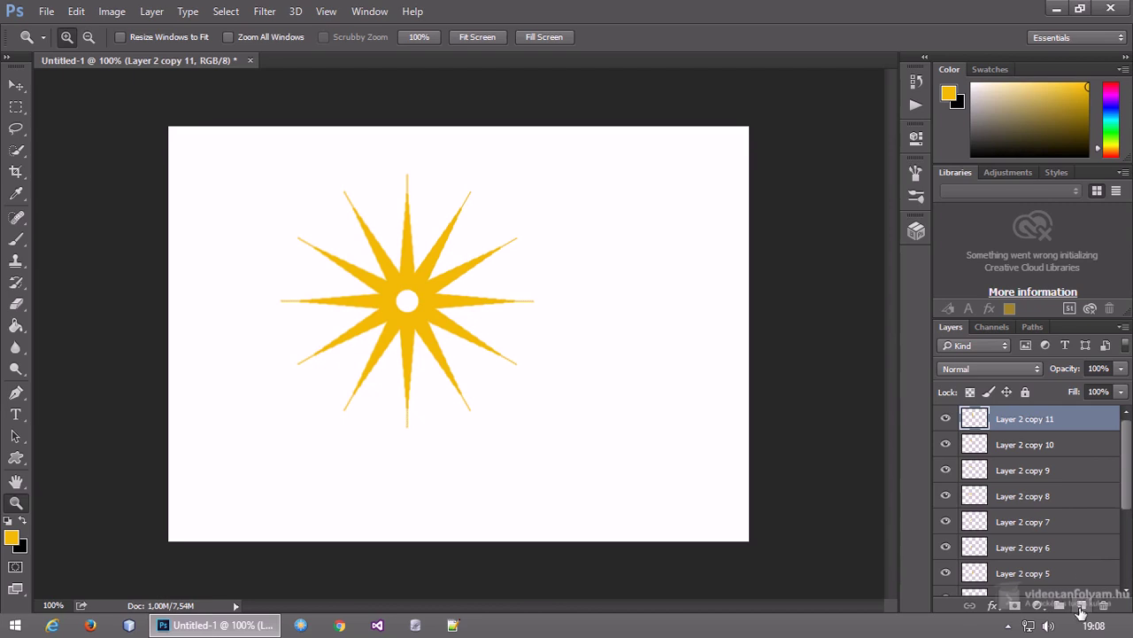
click(1082, 604)
mouse_move(430, 341)
mouse_down()
mouse_move(404, 325)
mouse_move(607, 379)
mouse_up()
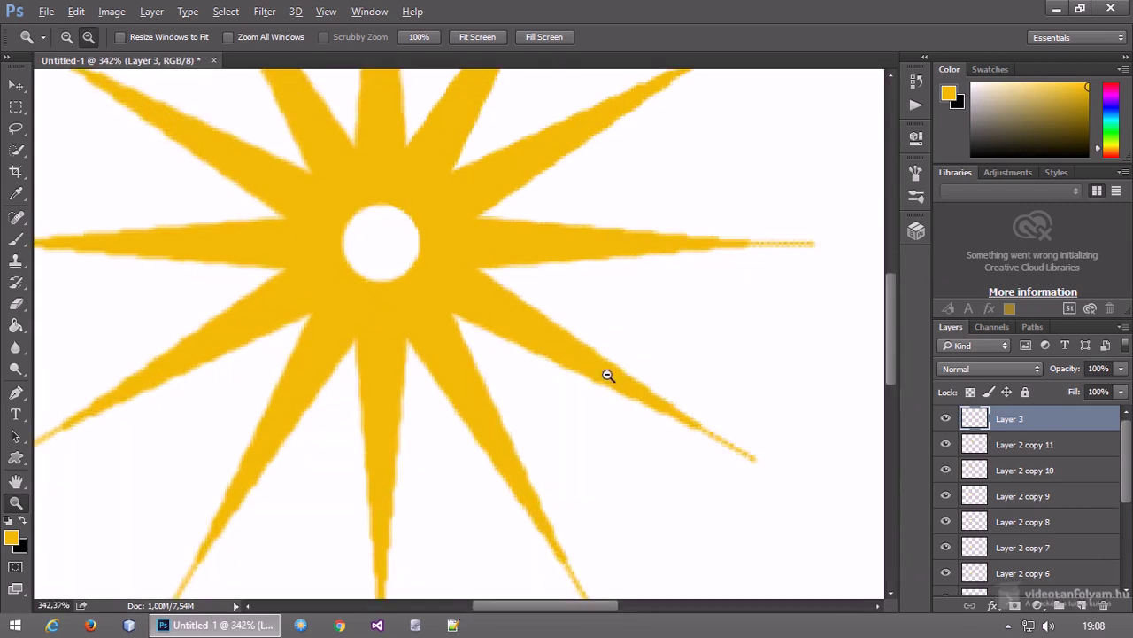
- Fill an elliptical selection over the star's hollow centre with yellow, deselect, and return to 100%
right_click(16, 114)
click(41, 123)
drag(328, 188, 436, 298)
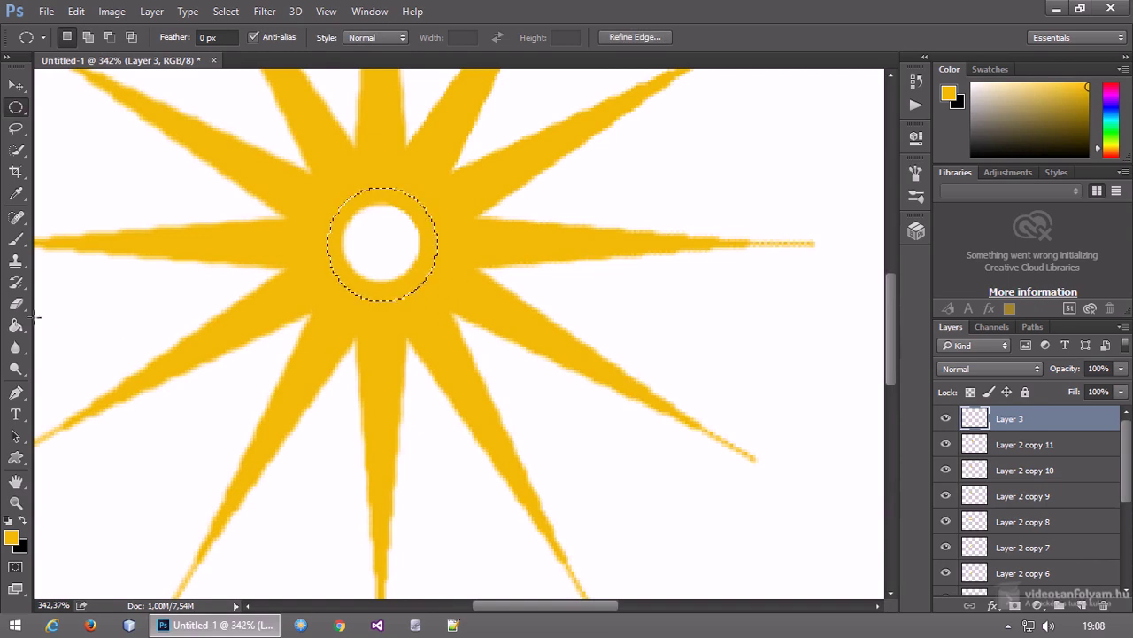
click(16, 325)
click(380, 263)
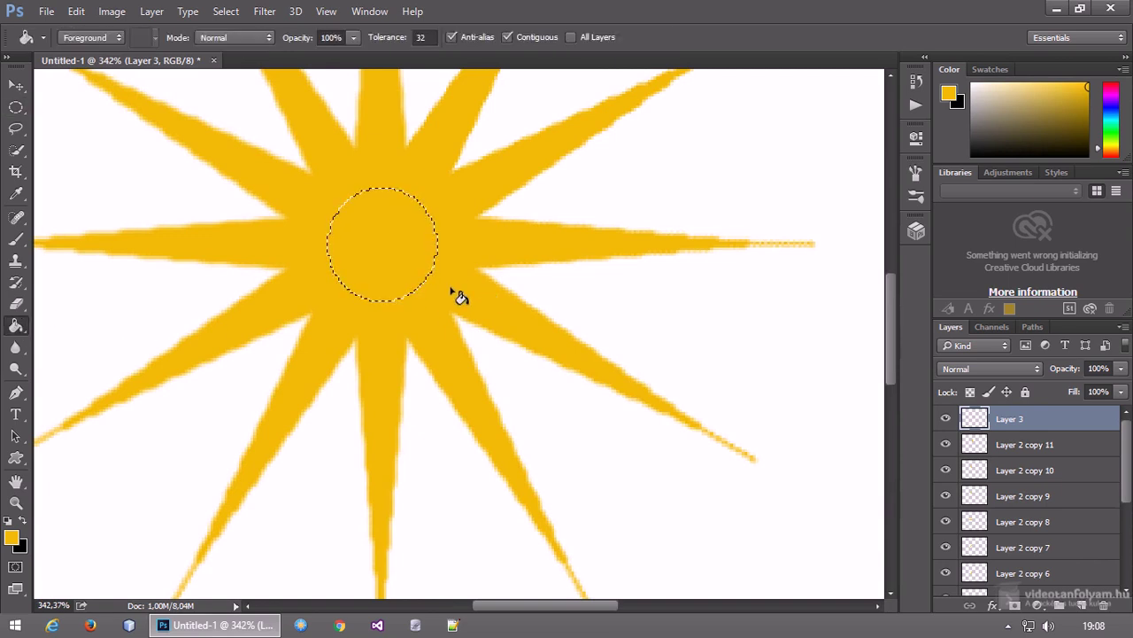
key(ctrl+d)
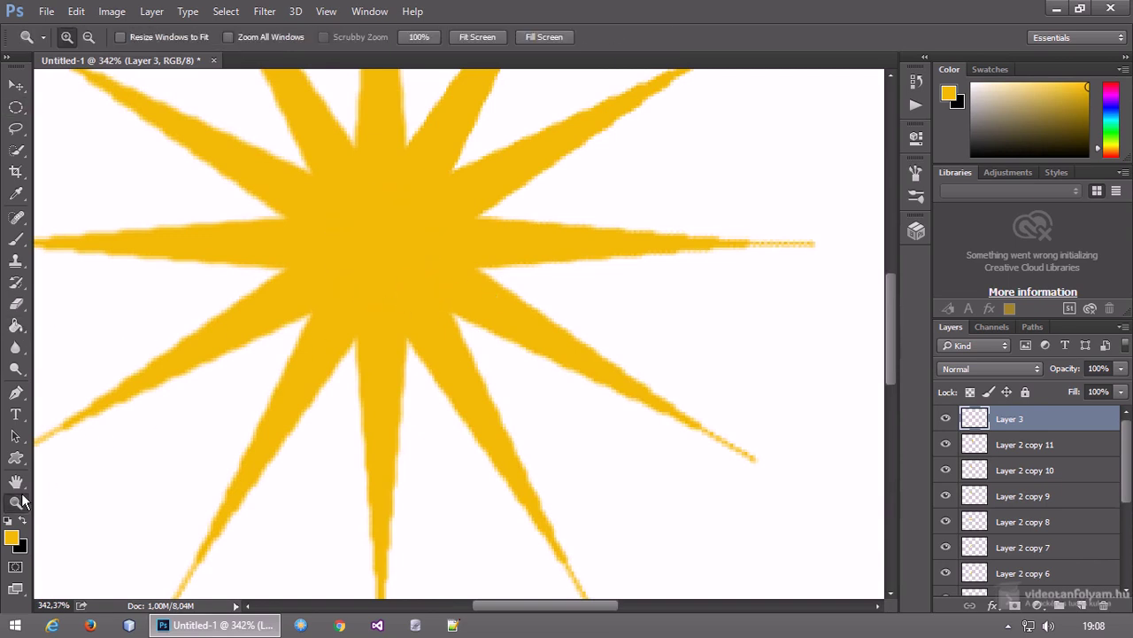
double_click(16, 502)
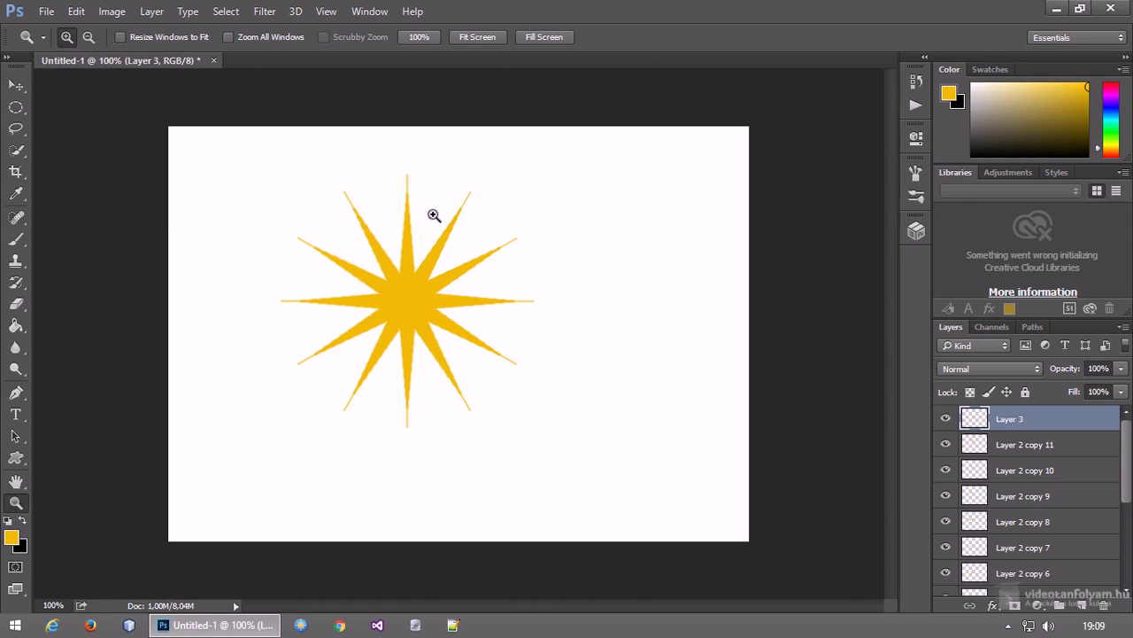
- Start a free transform on the centre fill layer, then cancel it
key(ctrl+t)
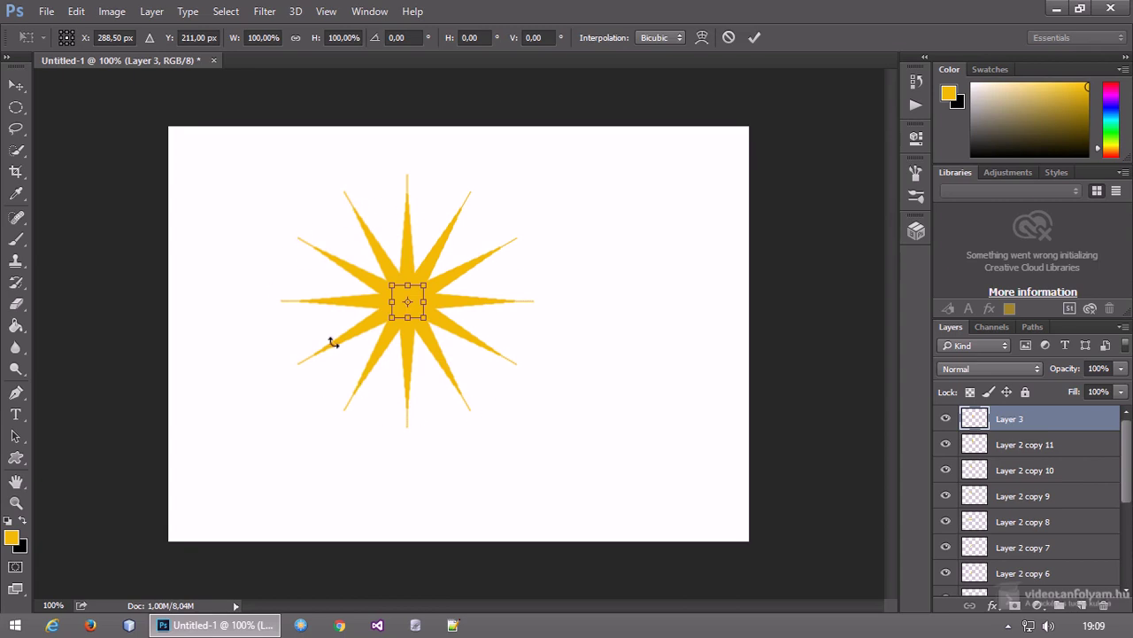
key(Return)
key(z)
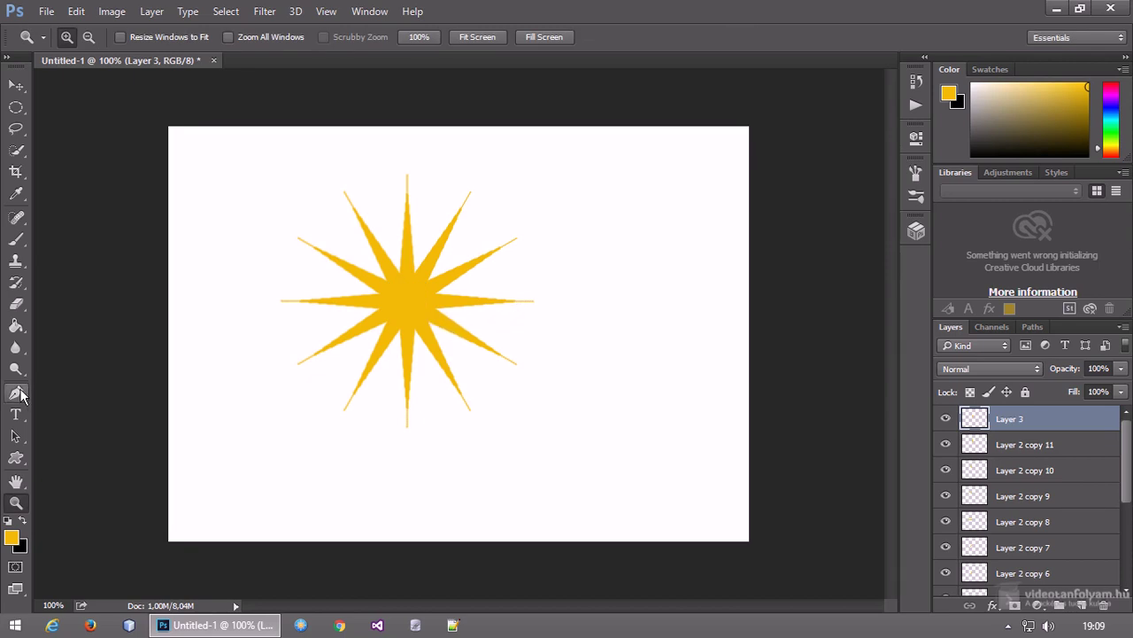
click(20, 394)
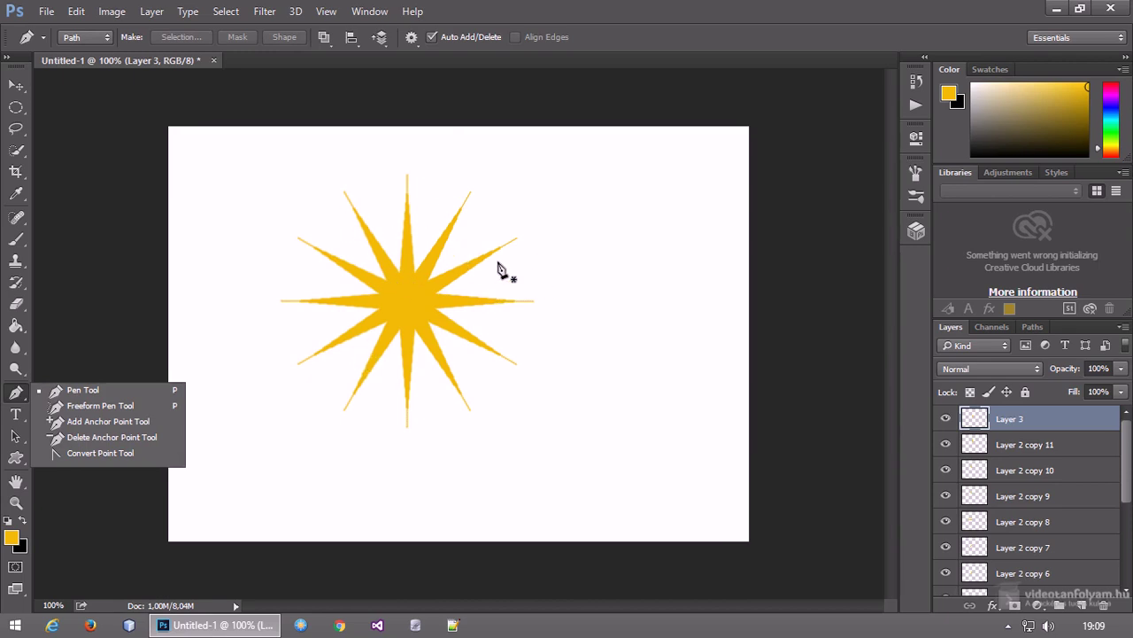
click(469, 184)
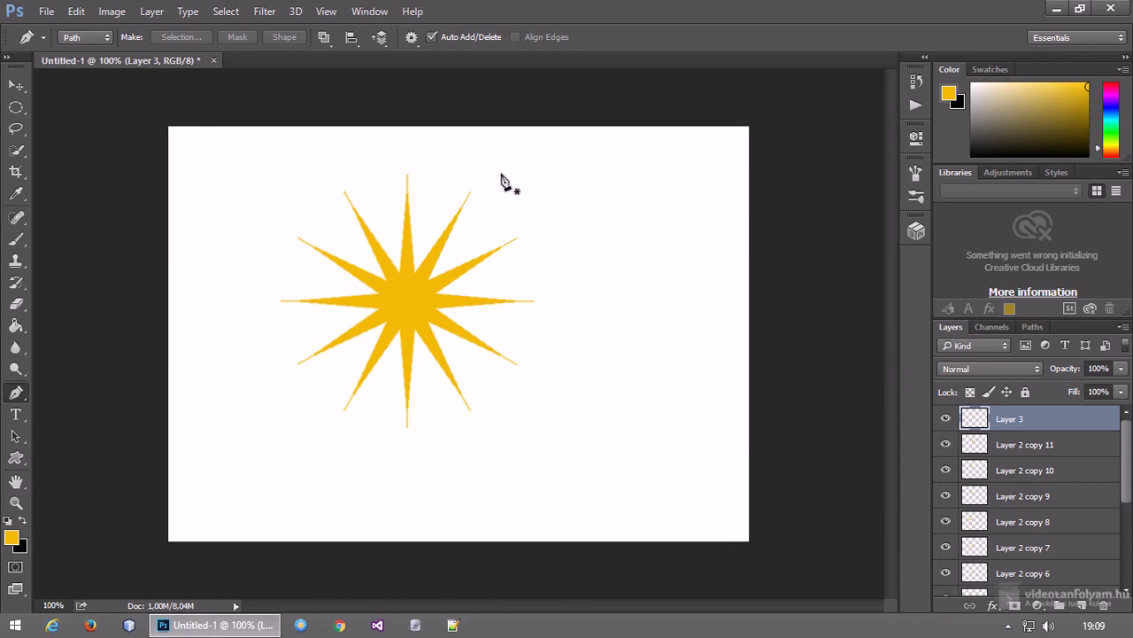